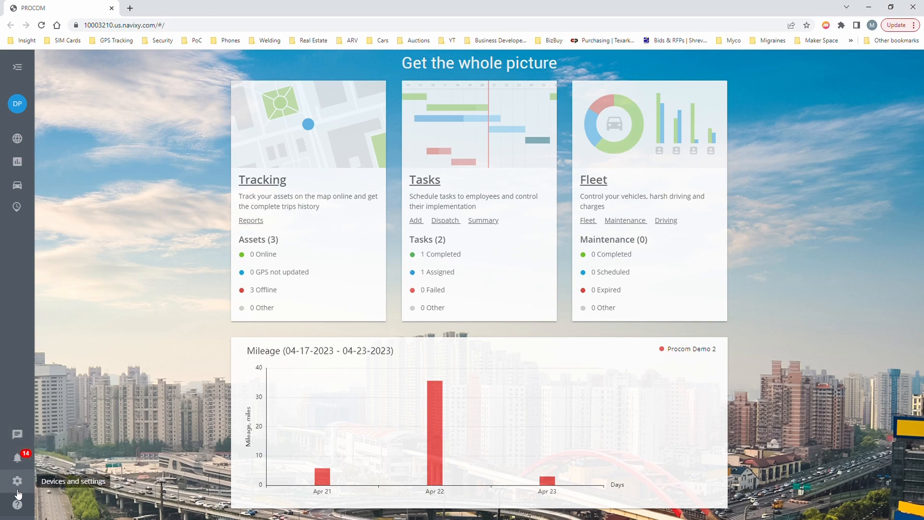
# View the alert notifications, and look up the Scheduled reports page in the Web interface user guide.
pyautogui.click(17, 459)
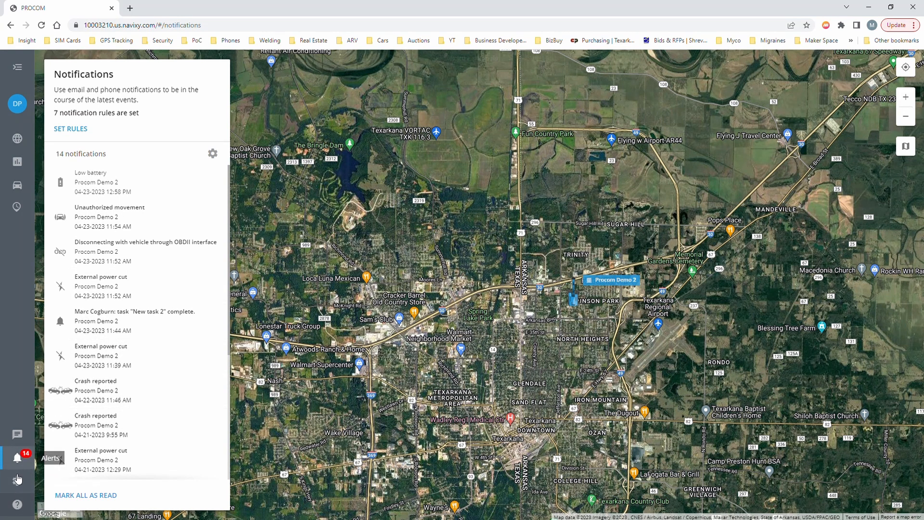
pyautogui.click(18, 505)
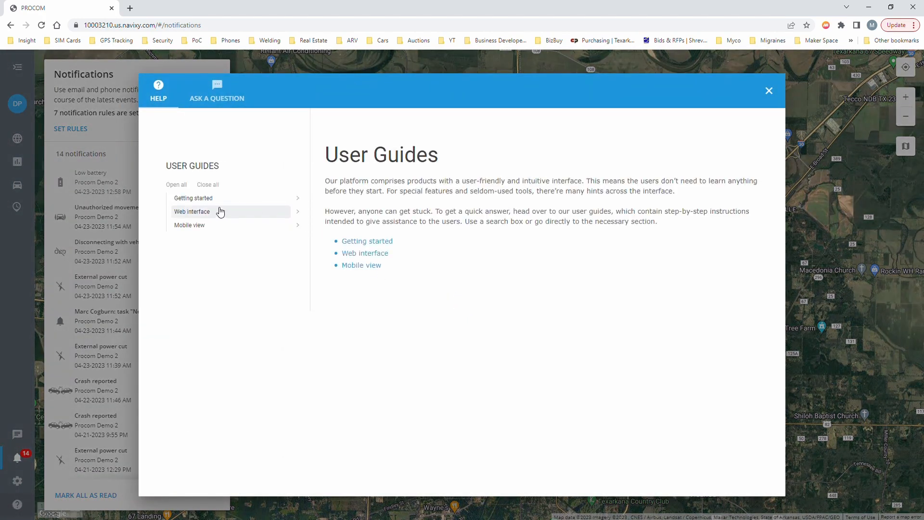
pyautogui.click(207, 215)
pyautogui.click(291, 213)
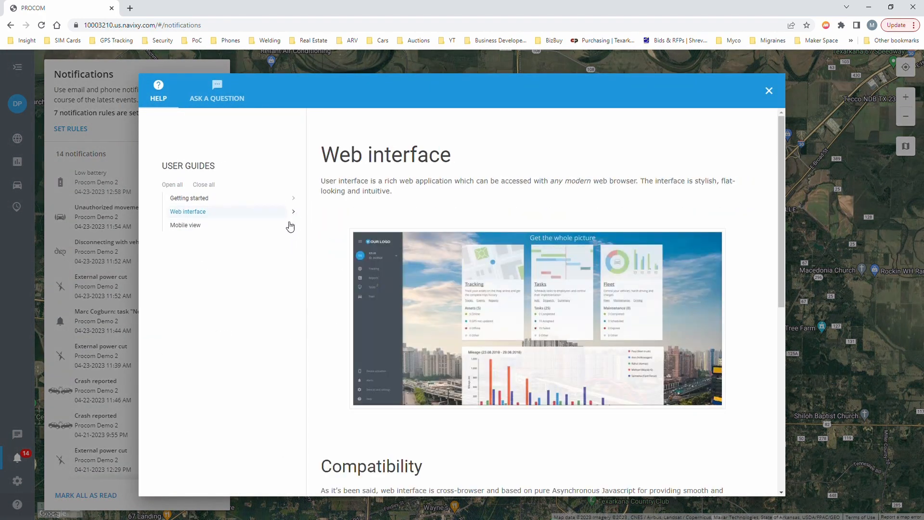
pyautogui.click(288, 283)
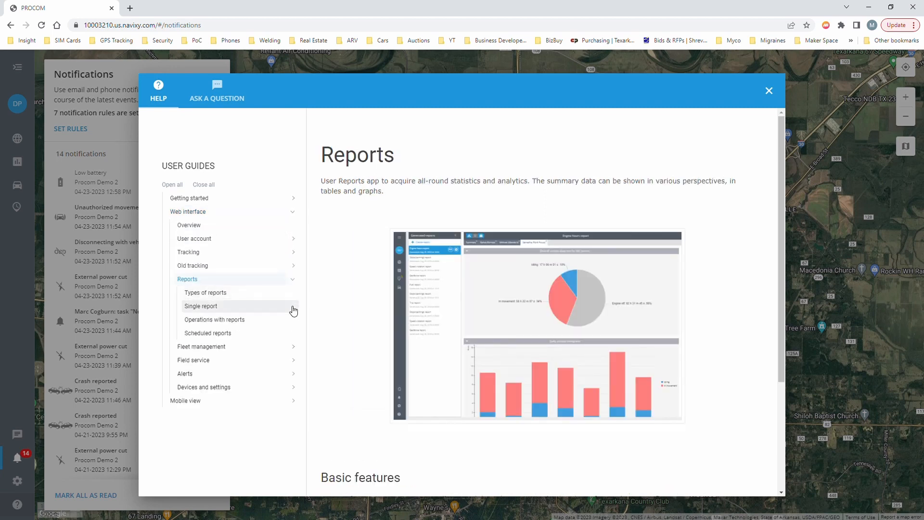
pyautogui.click(260, 333)
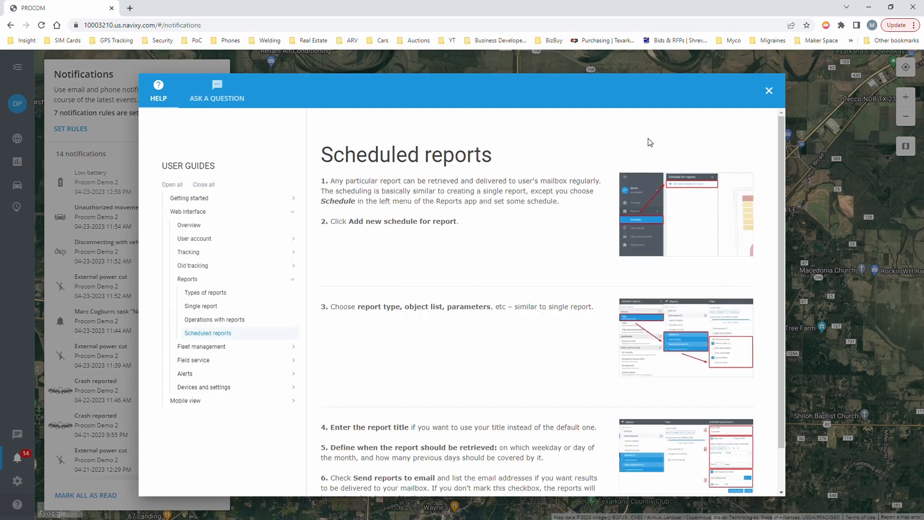
pyautogui.click(768, 90)
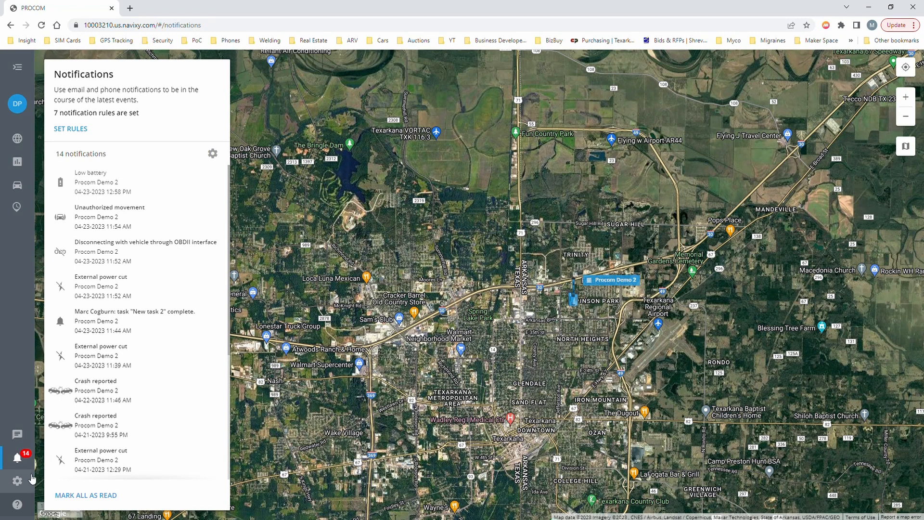
pyautogui.click(21, 440)
pyautogui.click(692, 144)
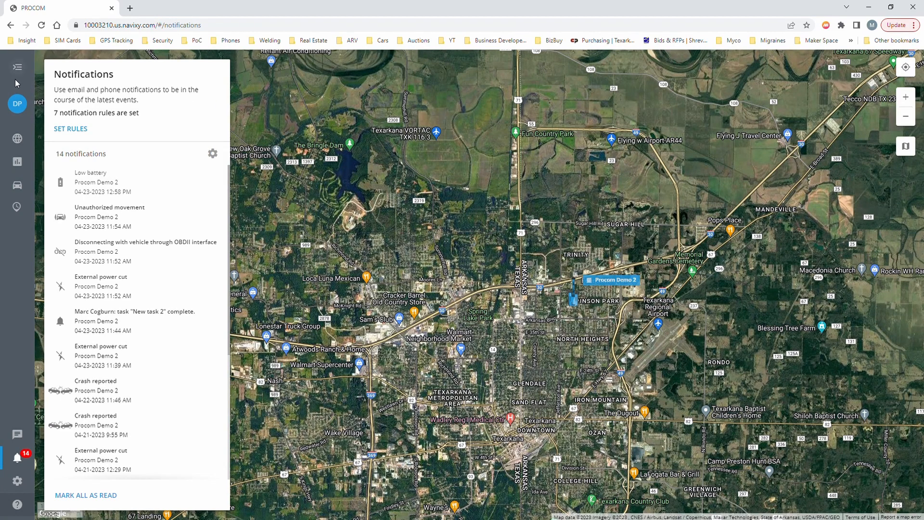
# Select Procom Demo 2 on the tracking map and view its details widgets.
pyautogui.moveTo(17, 139)
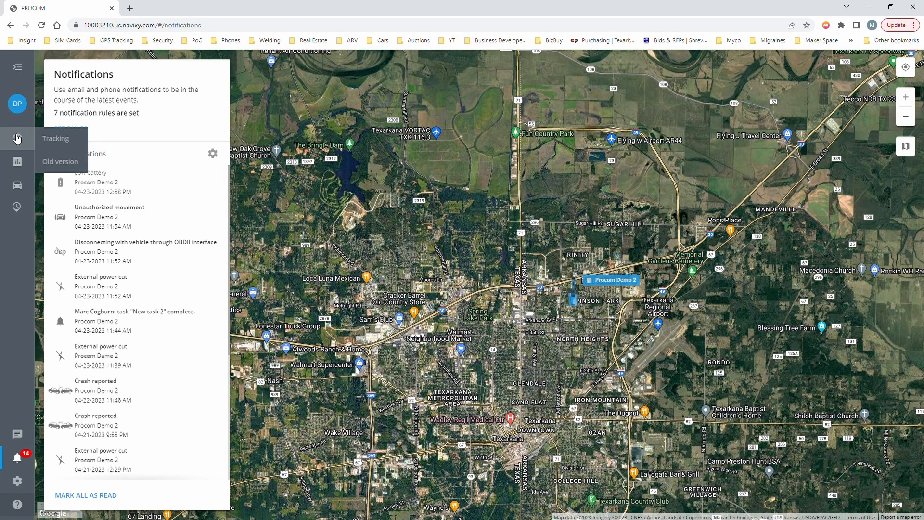
pyautogui.click(17, 139)
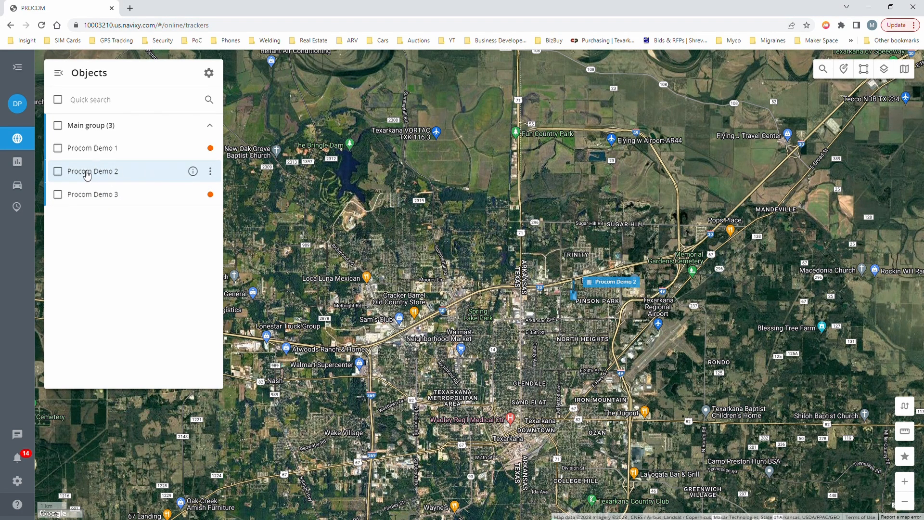
pyautogui.click(159, 173)
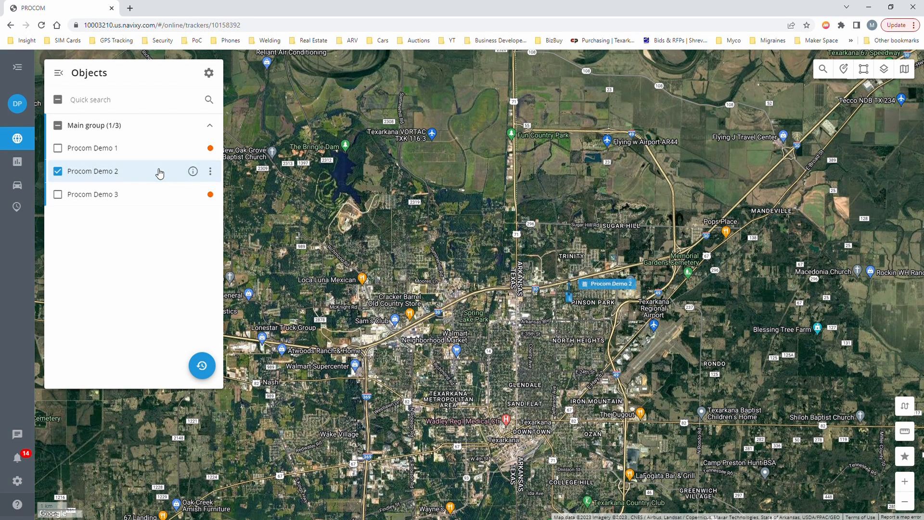
pyautogui.click(193, 172)
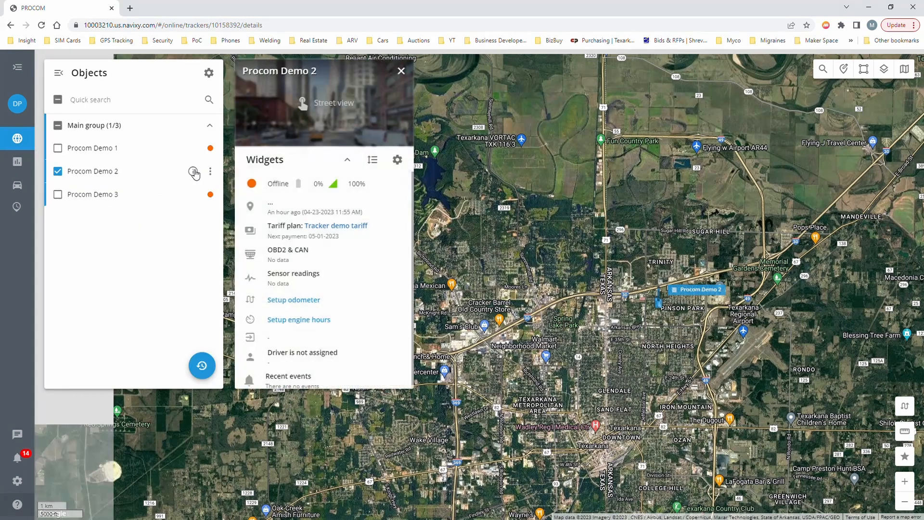
pyautogui.click(401, 72)
# Open the alert rules for Procom Demo 2 and review the Engine excessive idling rule's geofence, notification and schedule options.
pyautogui.click(207, 171)
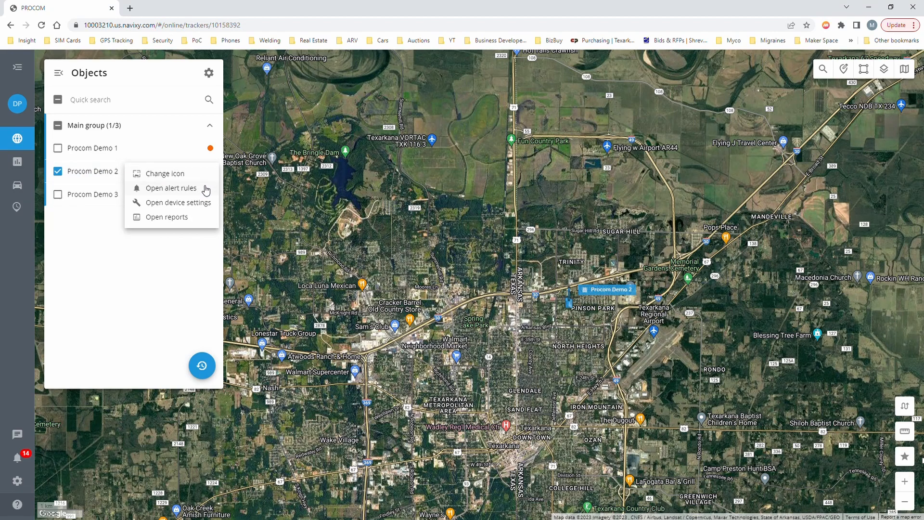
pyautogui.click(194, 191)
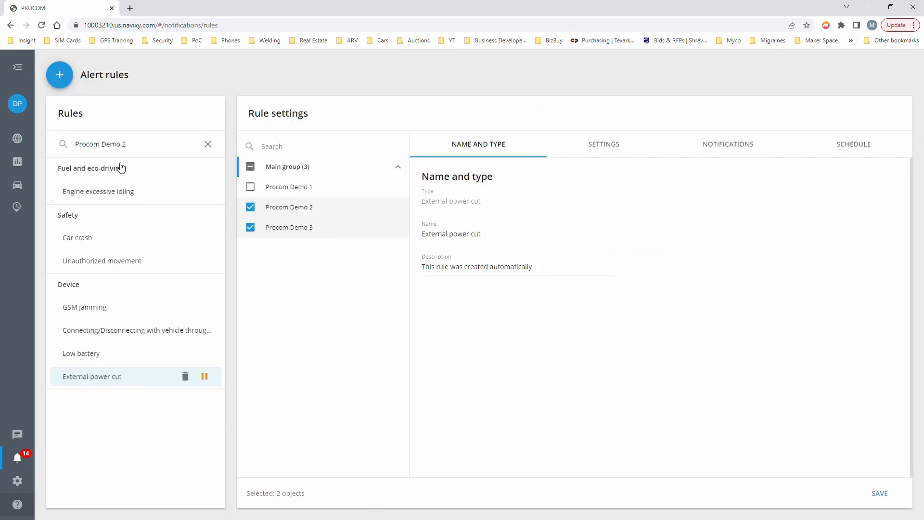
pyautogui.click(126, 193)
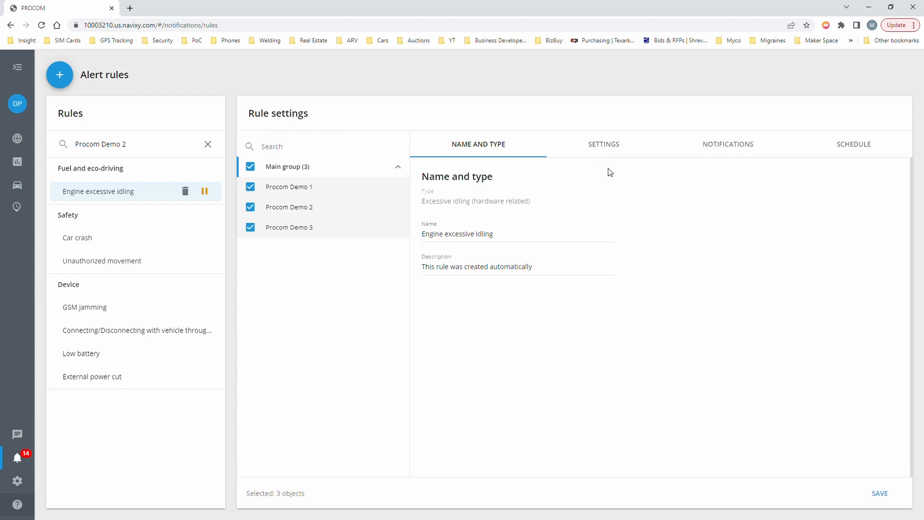
pyautogui.click(616, 147)
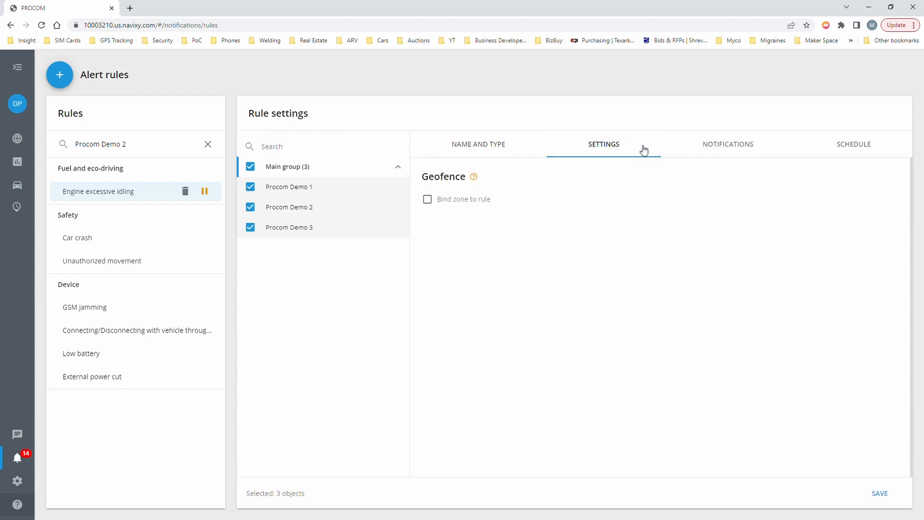
pyautogui.click(724, 148)
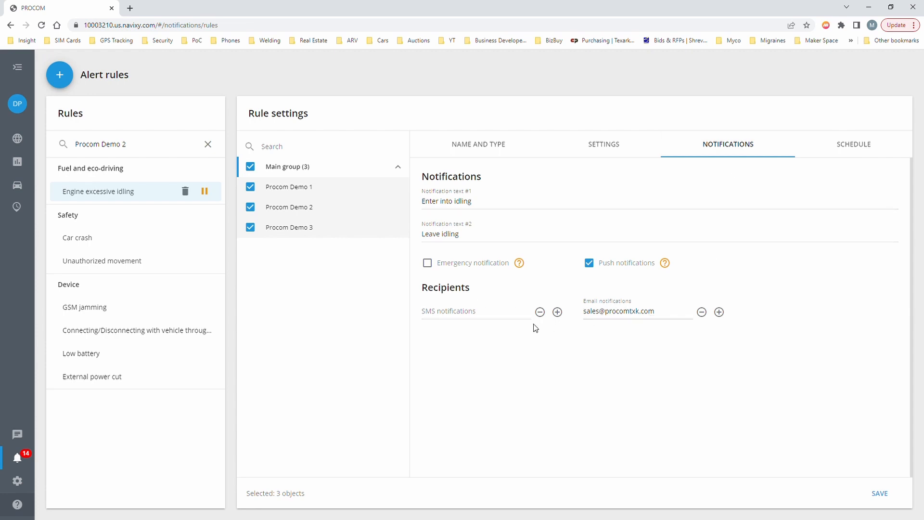
pyautogui.click(485, 316)
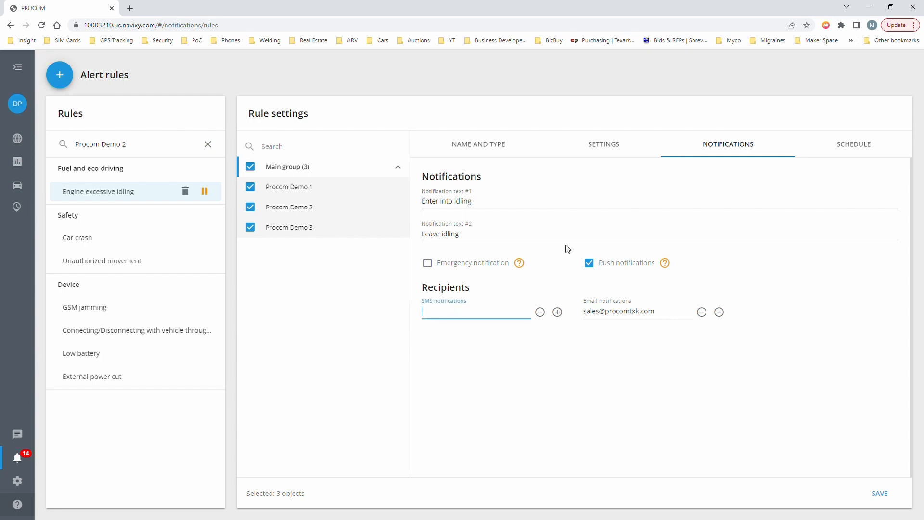
pyautogui.click(856, 149)
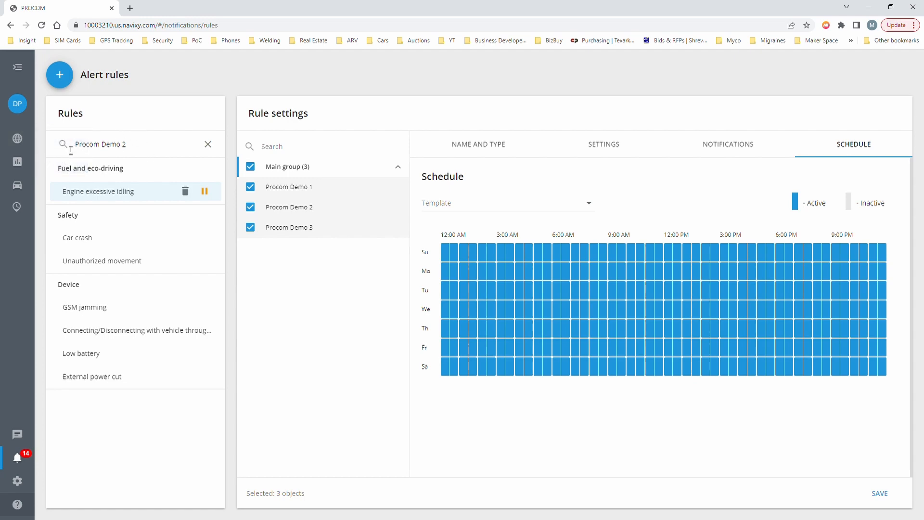
# Open the device settings for Procom Demo 2 from the tracking view and look through its configuration cards.
pyautogui.click(28, 139)
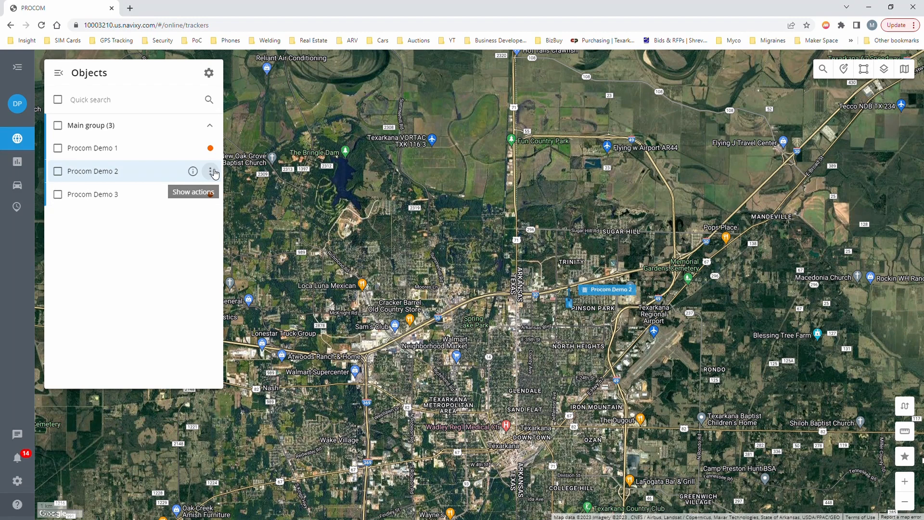
pyautogui.click(212, 172)
pyautogui.click(192, 202)
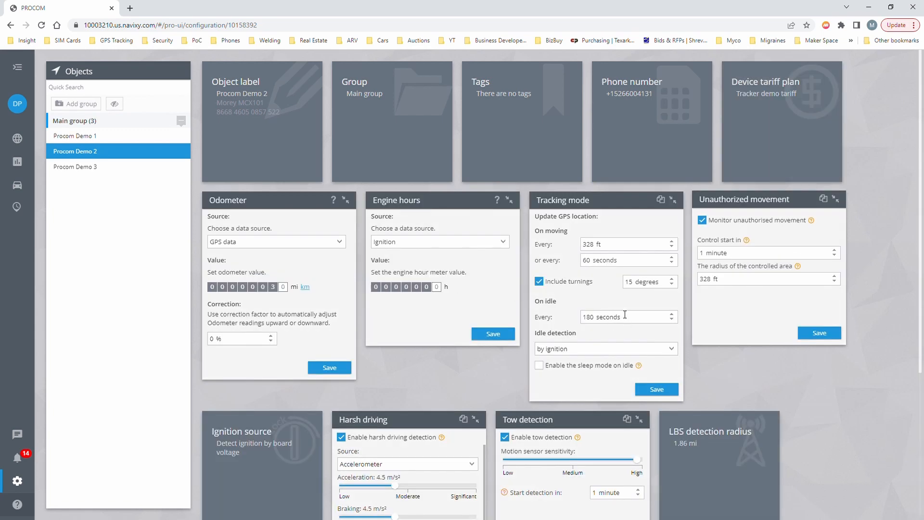
pyautogui.scroll(-4, 751, 377)
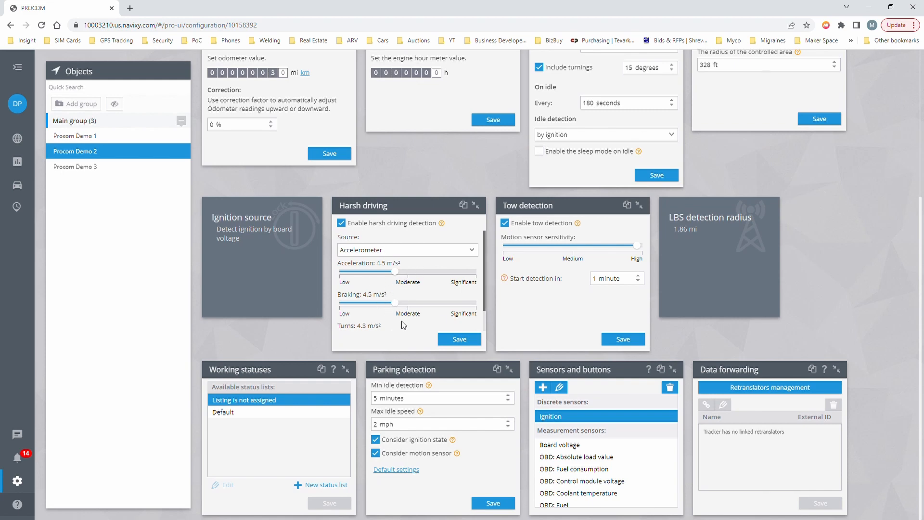
pyautogui.scroll(3, 306, 279)
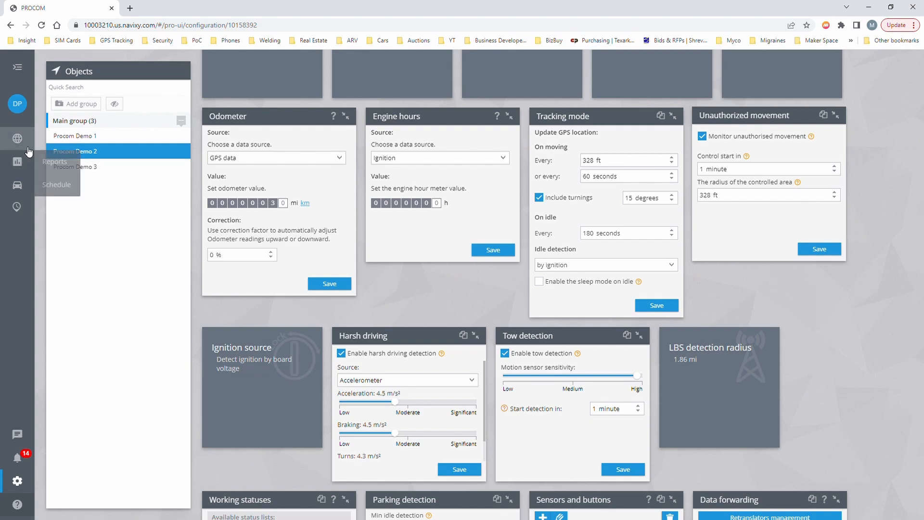
# Open the reports for Procom Demo 2 and browse the report types available for a new report.
pyautogui.moveTo(20, 140)
pyautogui.click(47, 143)
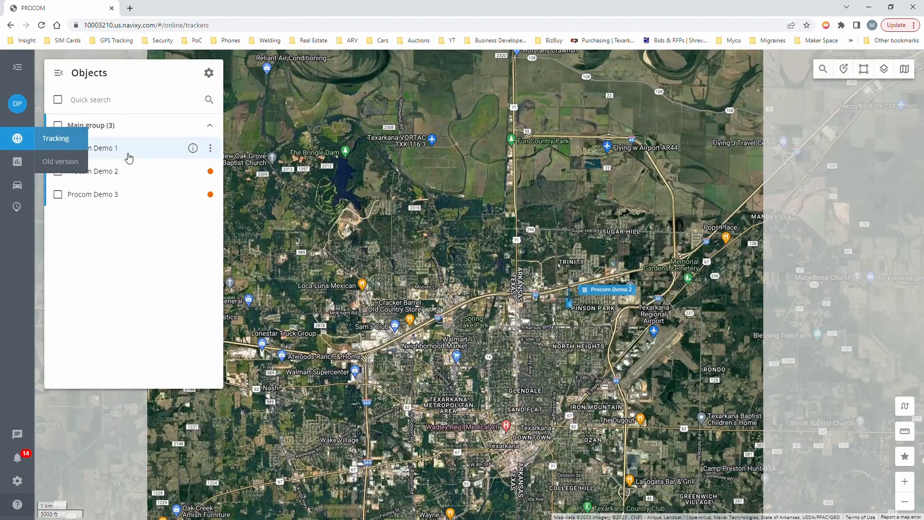
pyautogui.click(211, 172)
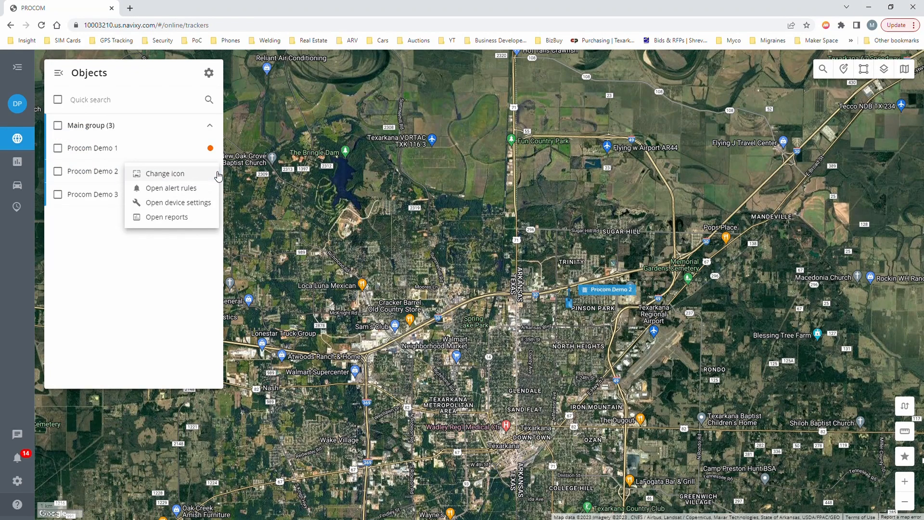
pyautogui.click(186, 219)
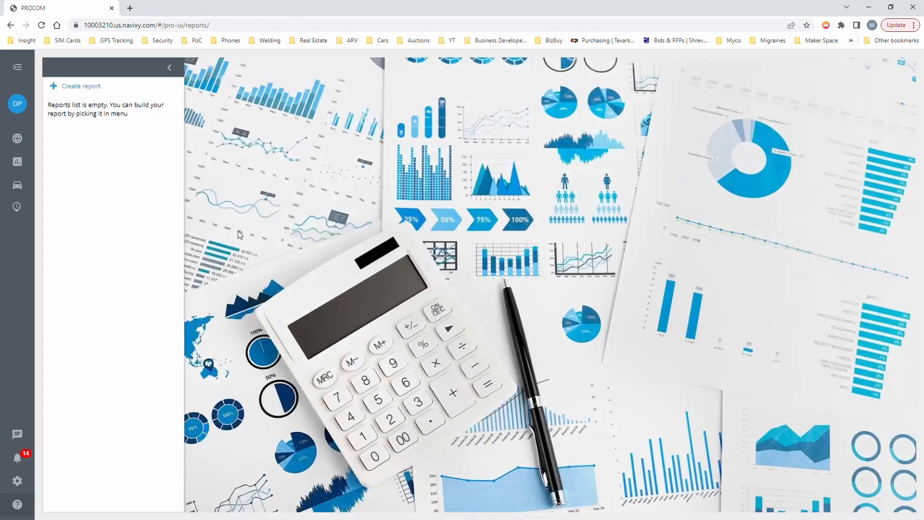
pyautogui.click(76, 88)
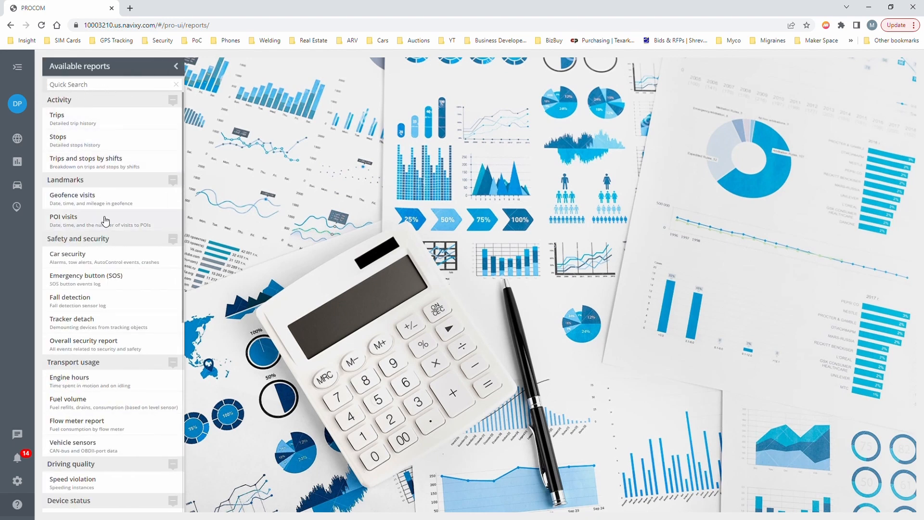
pyautogui.scroll(-7, 105, 371)
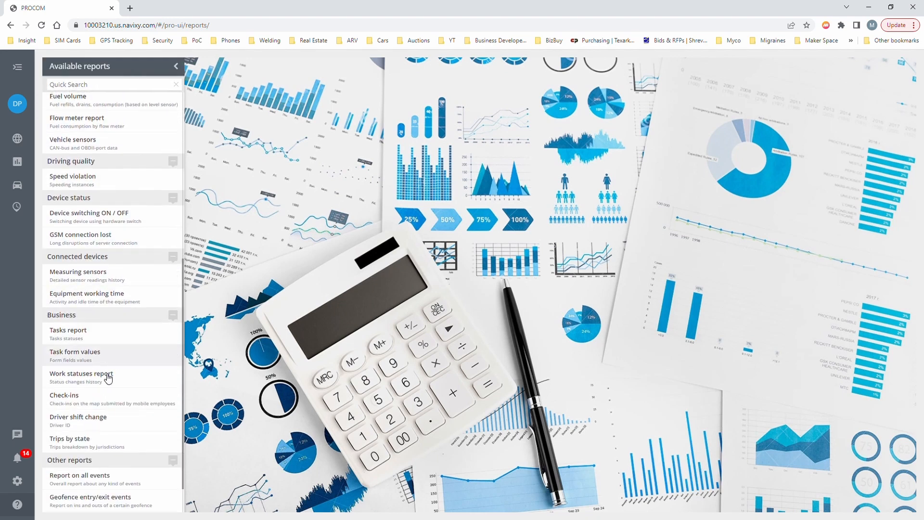
pyautogui.scroll(7, 109, 373)
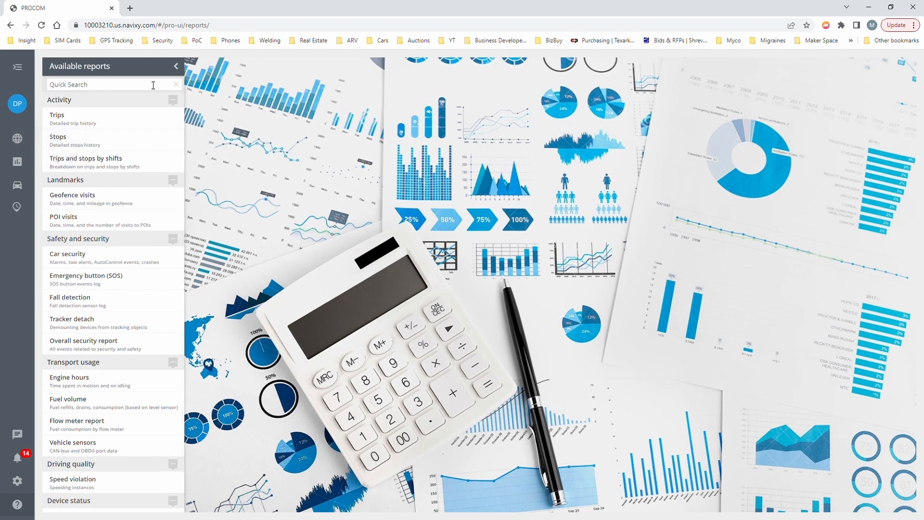
pyautogui.scroll(-5, 144, 351)
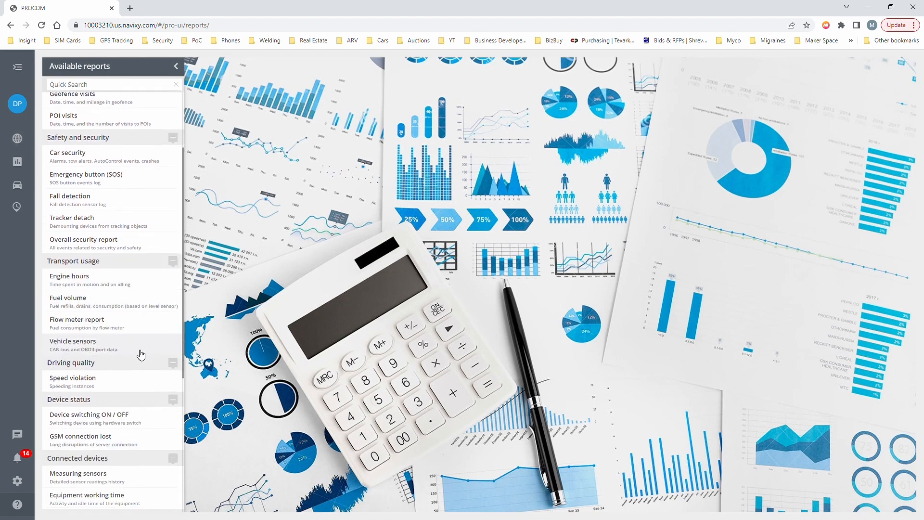
pyautogui.scroll(5, 145, 116)
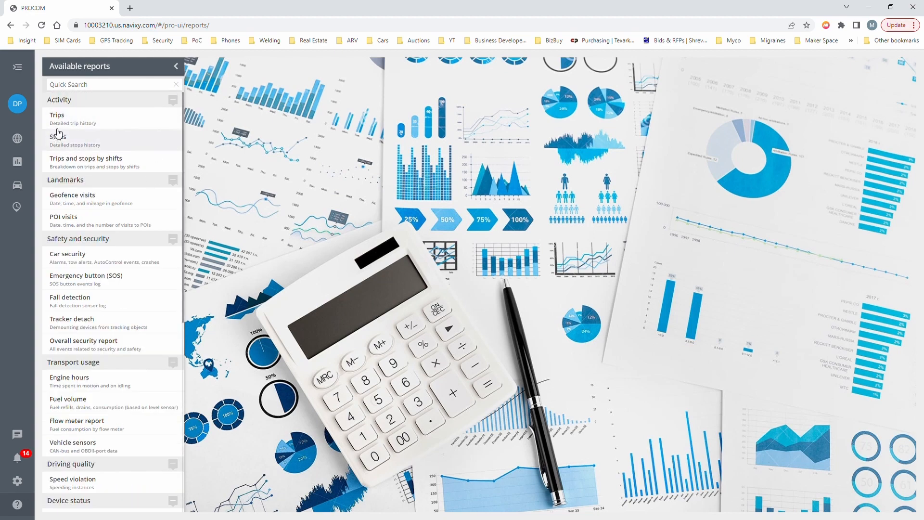
# Return to the reports through Procom Demo 2 and view the Trip by state report generated 04-23-2023 at 12:09 pm, including its PDF version.
pyautogui.click(54, 144)
pyautogui.click(192, 170)
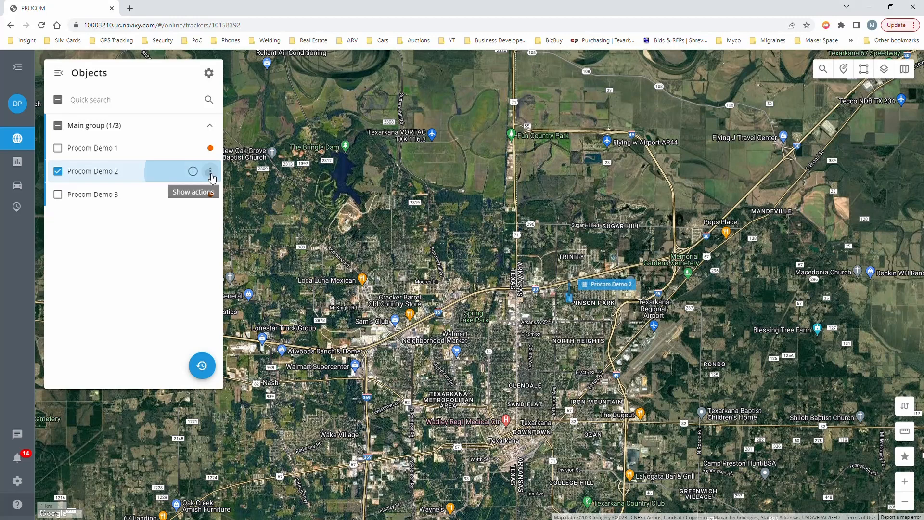
pyautogui.click(211, 172)
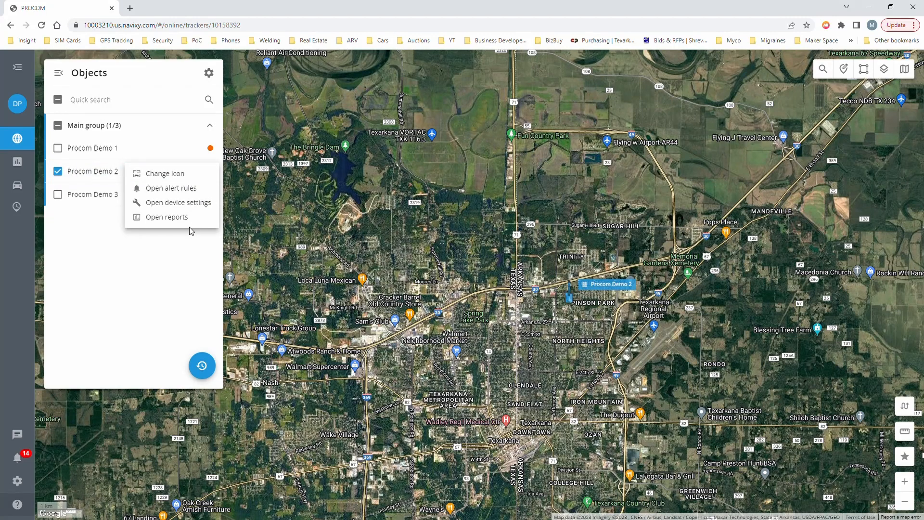
pyautogui.click(183, 215)
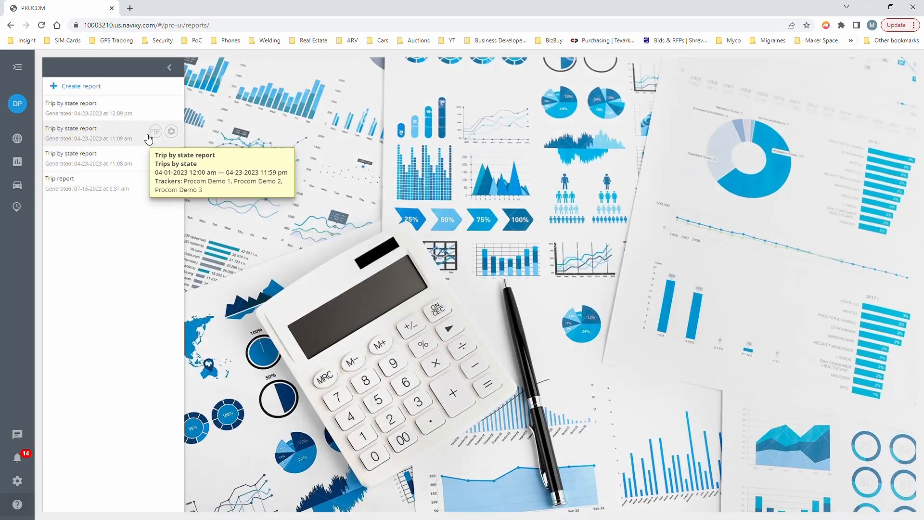
pyautogui.click(97, 114)
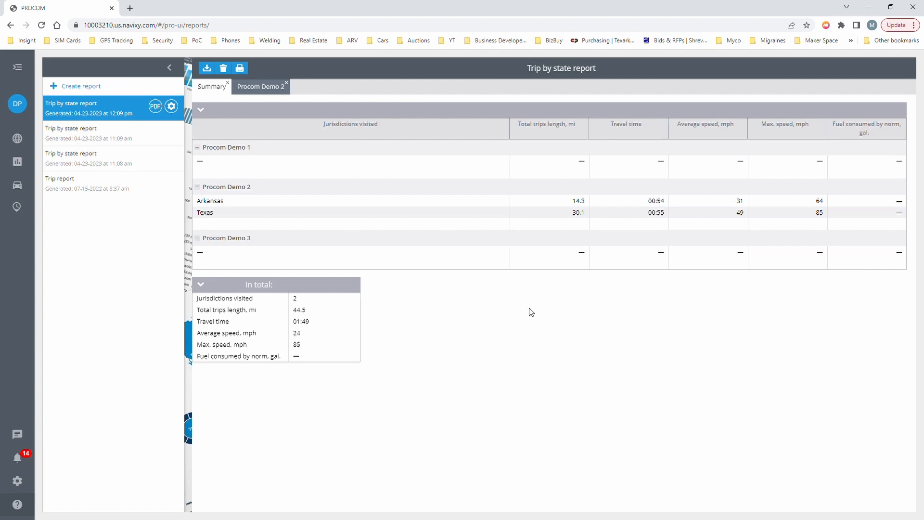
pyautogui.click(155, 106)
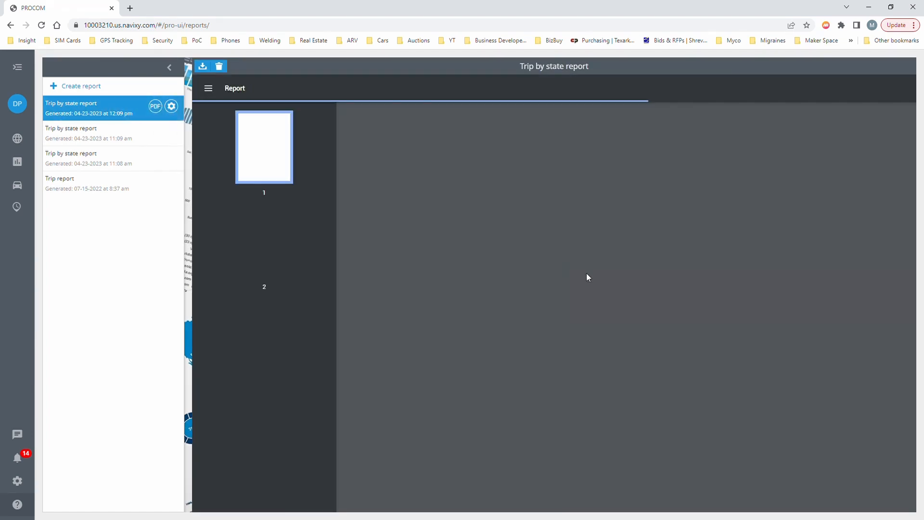
# Look through both pages of the Trip by state report, including the summary, and return to the tracking view.
pyautogui.scroll(-15, 587, 274)
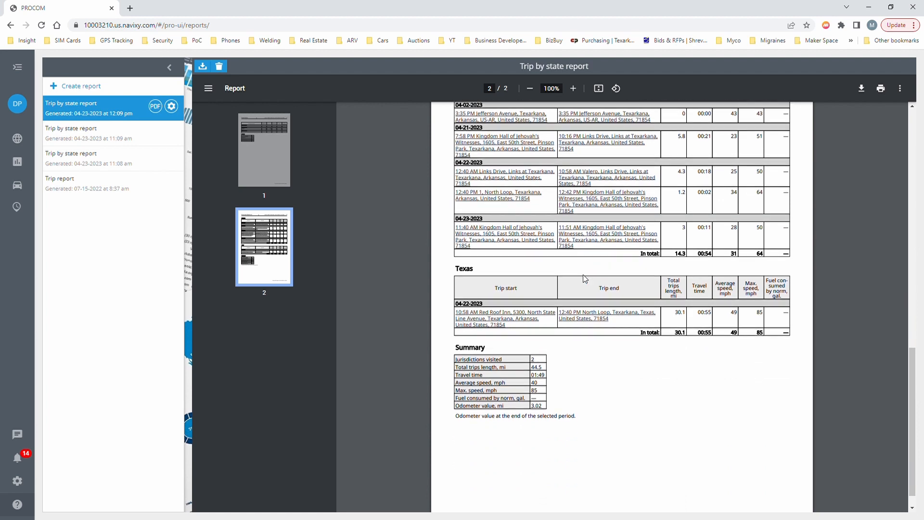
pyautogui.scroll(15, 586, 282)
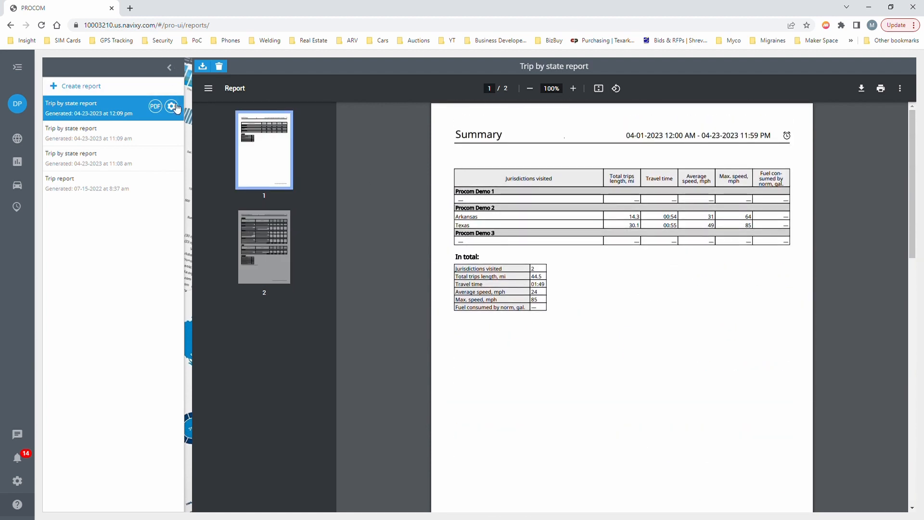
pyautogui.click(17, 139)
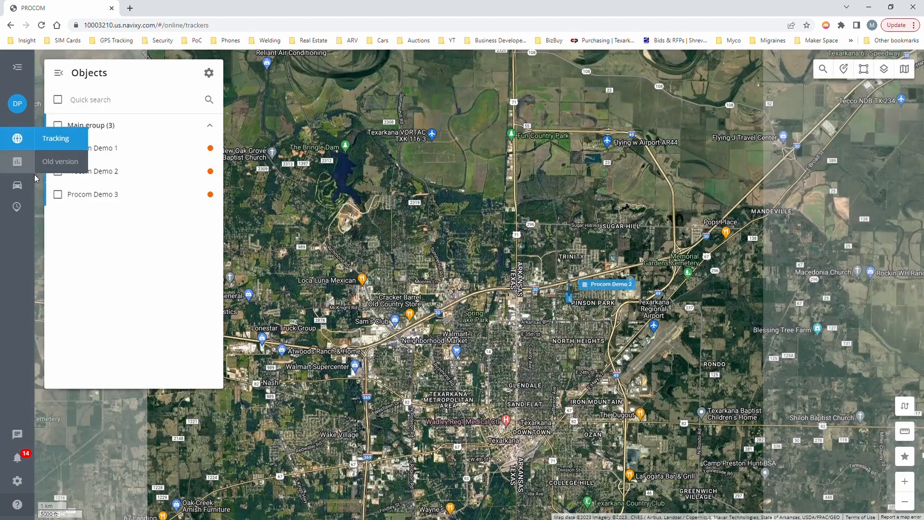
# Open the report schedules and review the monthly Trip by state report's schedule parameters, including its email recipient and file format.
pyautogui.click(53, 186)
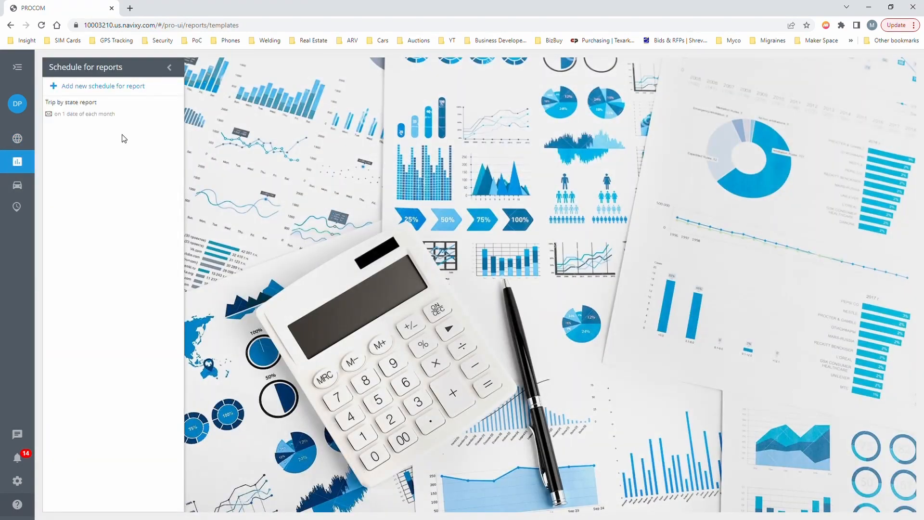
pyautogui.click(112, 114)
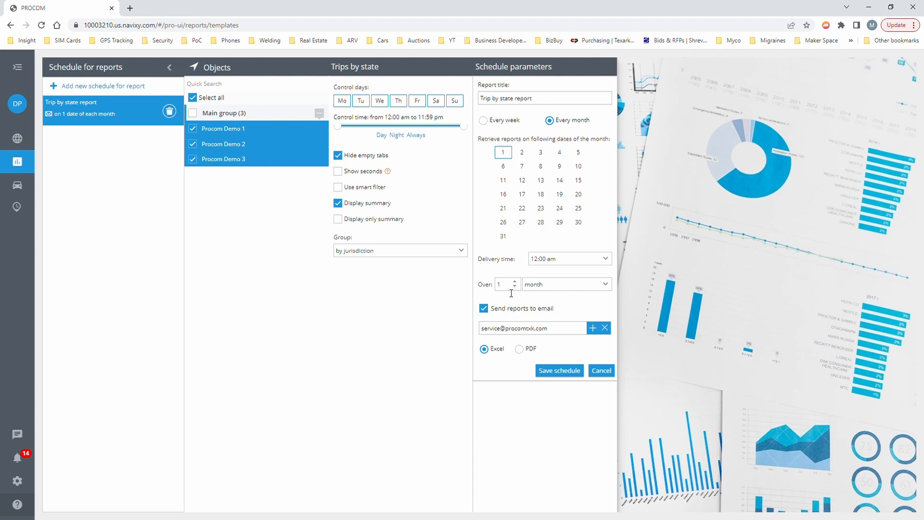
pyautogui.moveTo(559, 332); pyautogui.dragTo(428, 354)
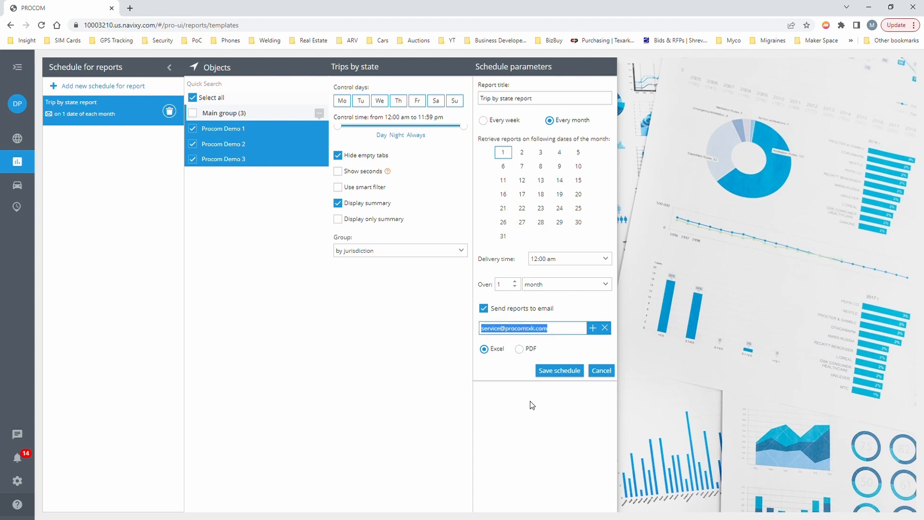
pyautogui.click(507, 365)
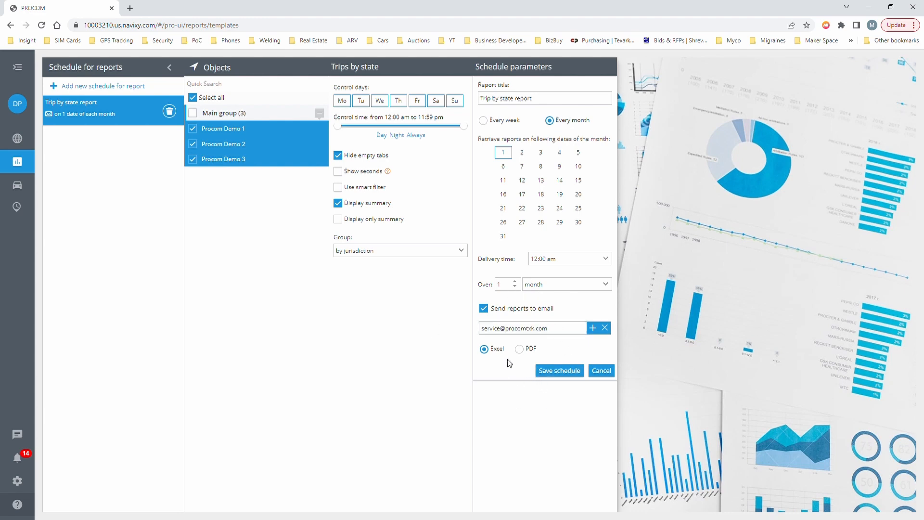
# View Procom Demo 2's trip history for 04-23-2023, show the 11:40 AM trip on the map, and close the history.
pyautogui.click(52, 137)
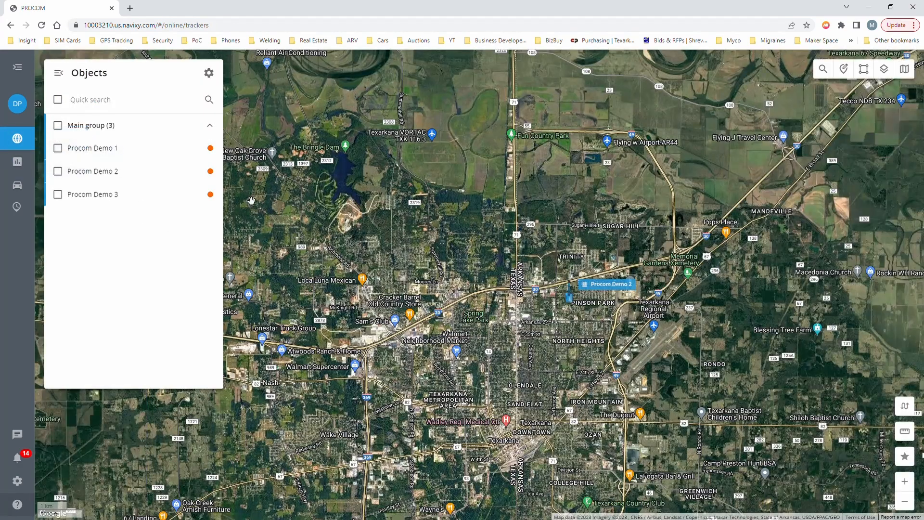
pyautogui.click(97, 171)
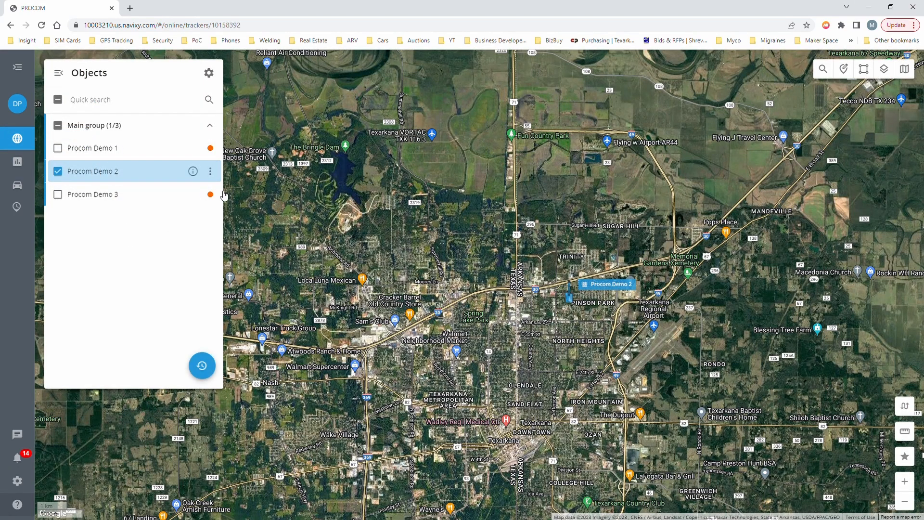
pyautogui.click(201, 366)
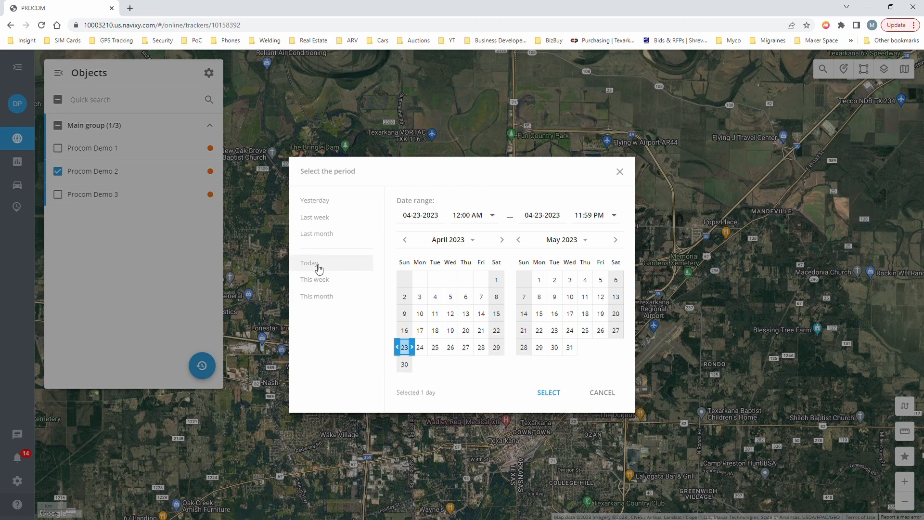
pyautogui.click(547, 394)
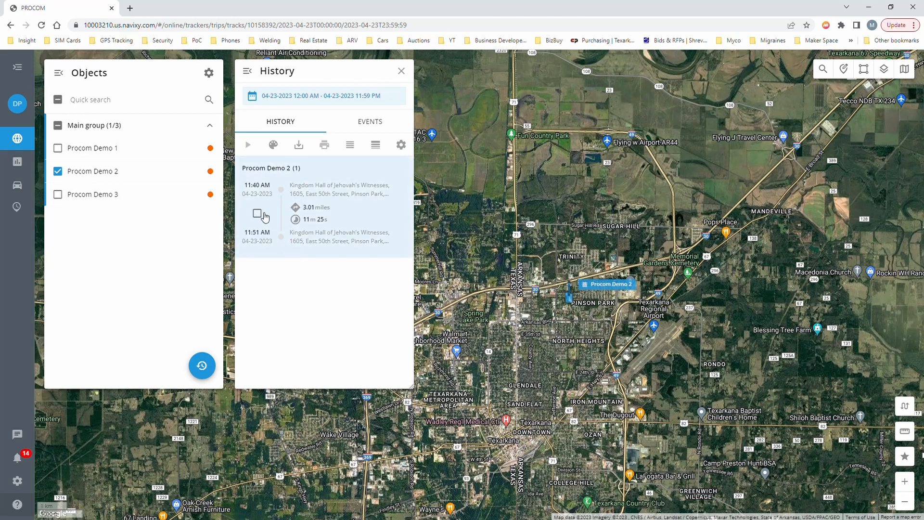
pyautogui.click(257, 213)
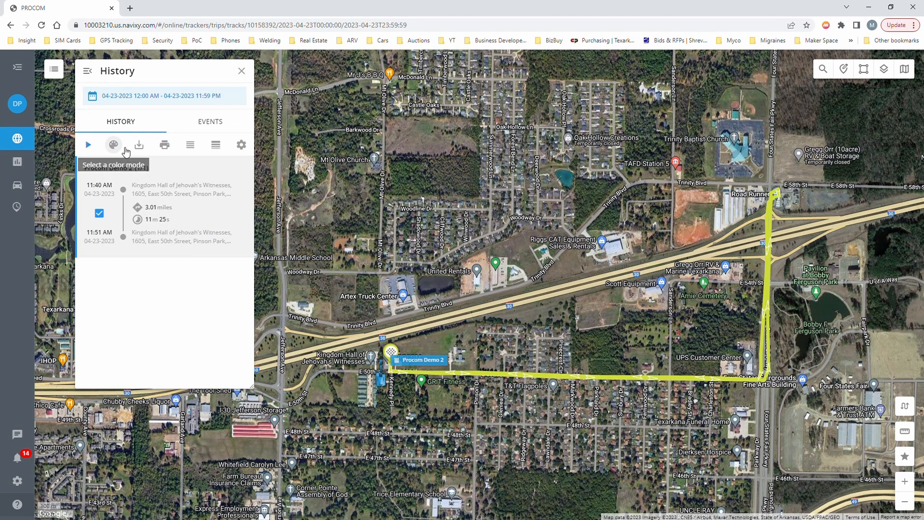
pyautogui.click(242, 72)
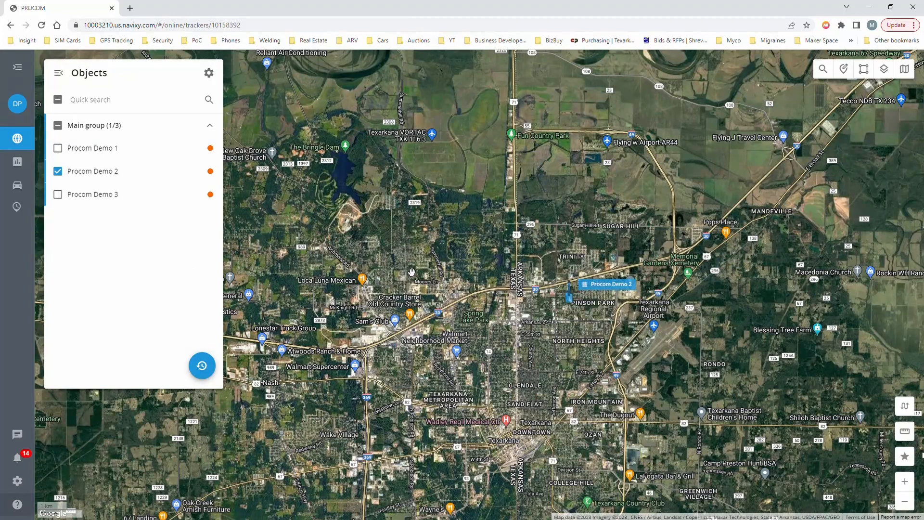
# Open the F-250 pickup's record from the fleet vehicles and review its main, specification, fuel and insurance details.
pyautogui.click(18, 165)
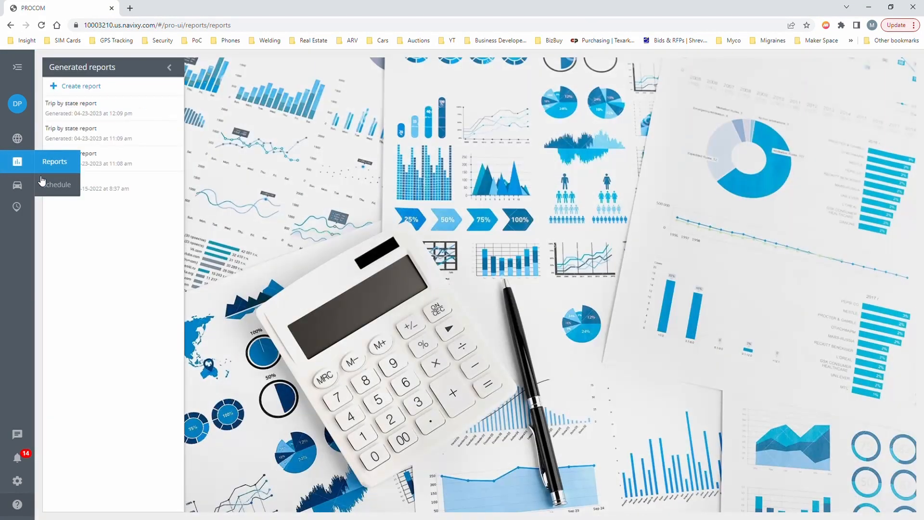
pyautogui.click(51, 188)
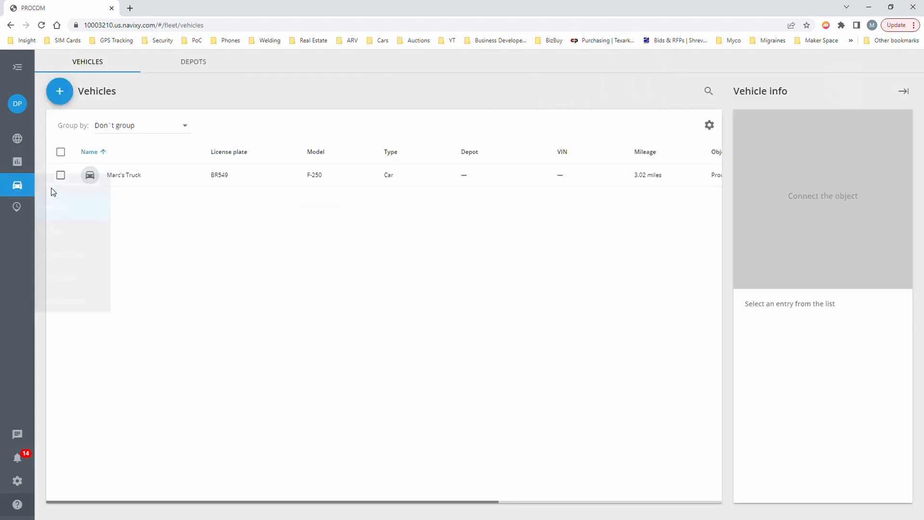
pyautogui.click(132, 181)
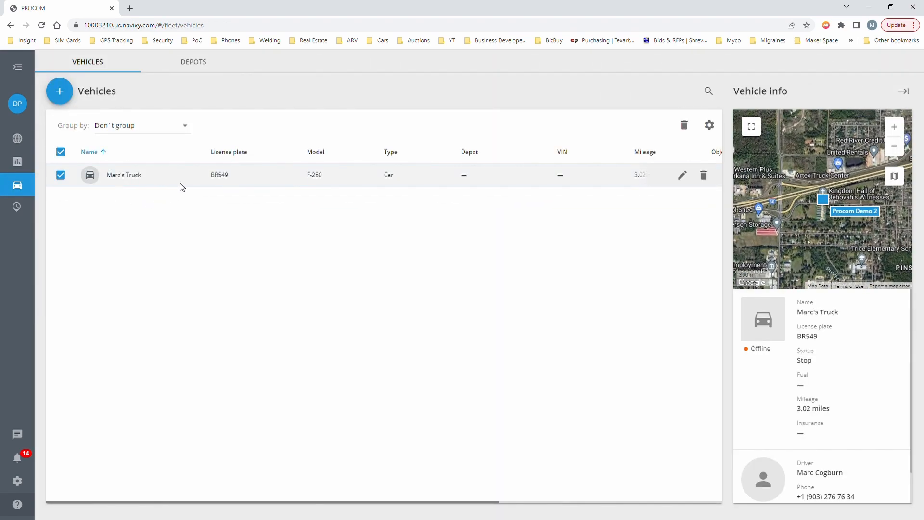
pyautogui.click(681, 175)
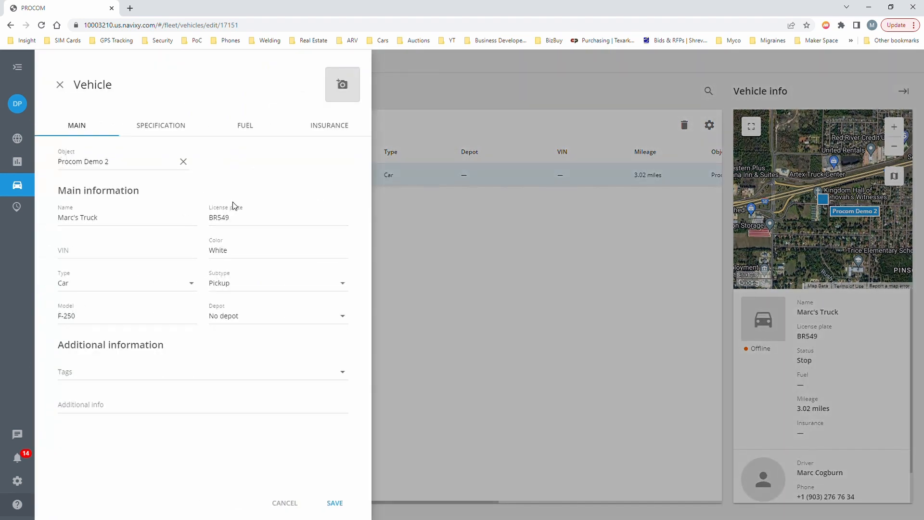
pyautogui.click(178, 126)
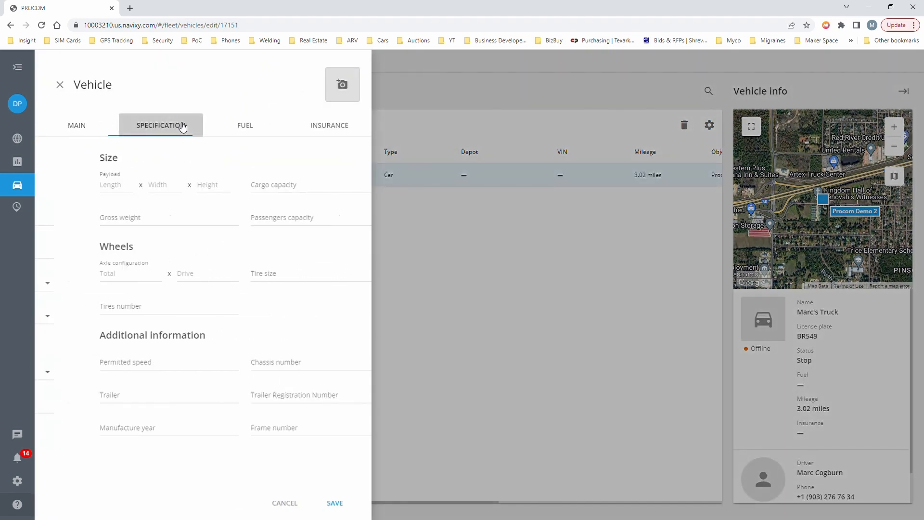
pyautogui.click(263, 130)
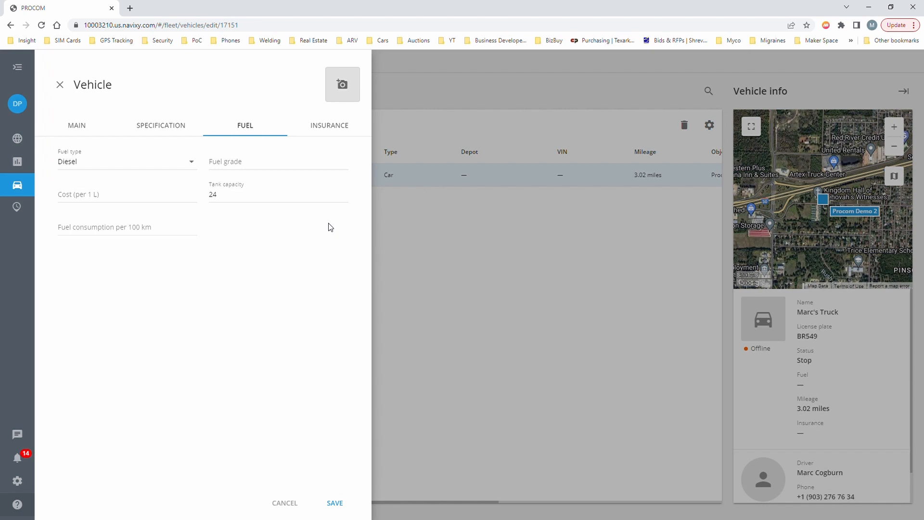
pyautogui.click(322, 126)
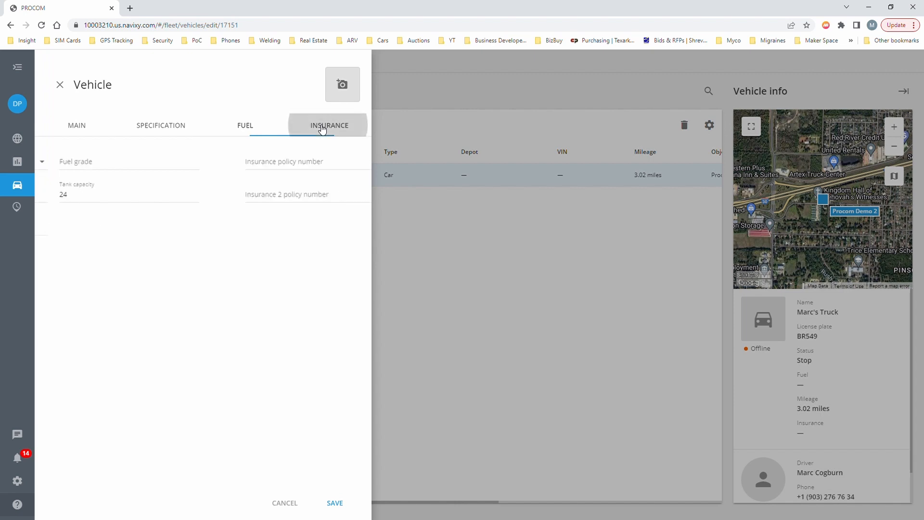
# Open the fleet's drivers and review the full profile of the driver assigned to Procom Demo 2.
pyautogui.moveTo(17, 209)
pyautogui.moveTo(17, 187)
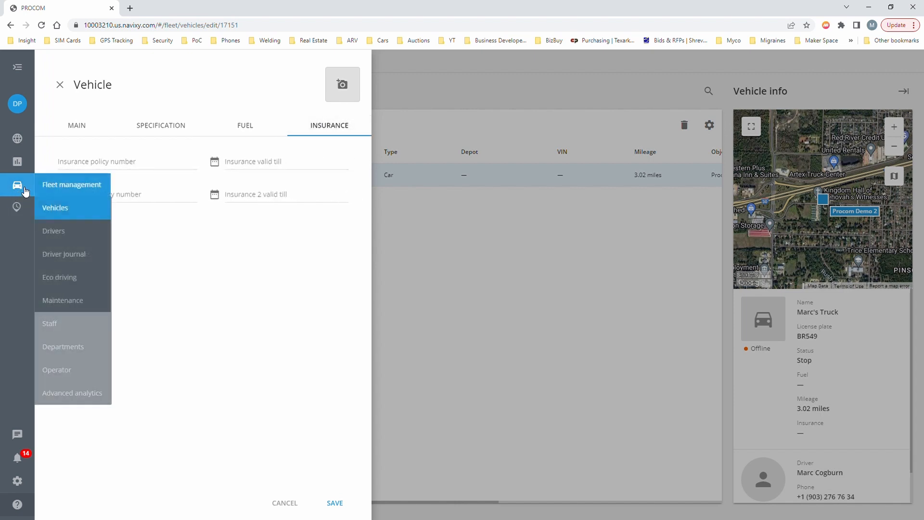
pyautogui.click(73, 231)
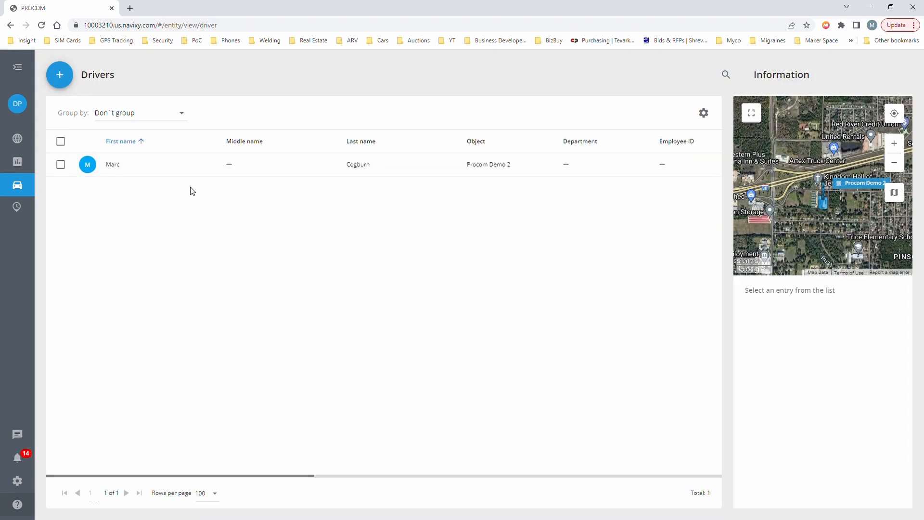
pyautogui.click(683, 164)
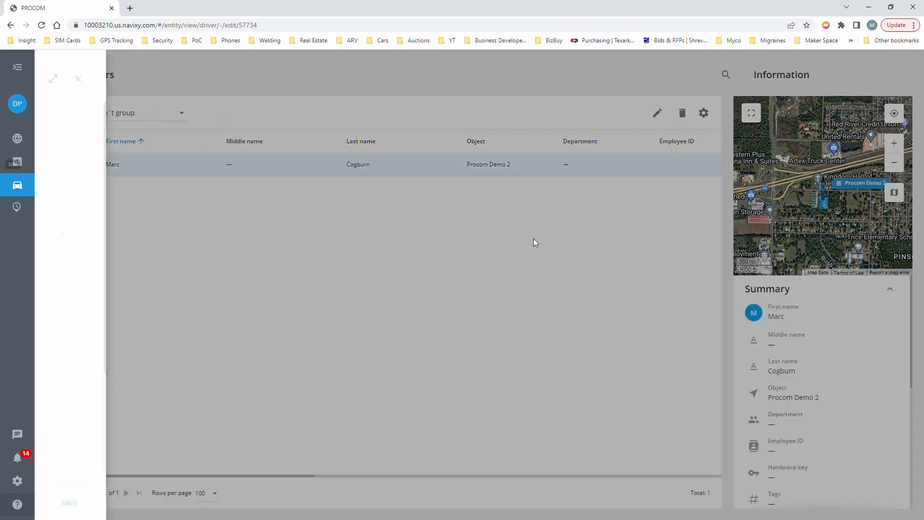
pyautogui.scroll(-3, 186, 264)
pyautogui.scroll(-1, 187, 265)
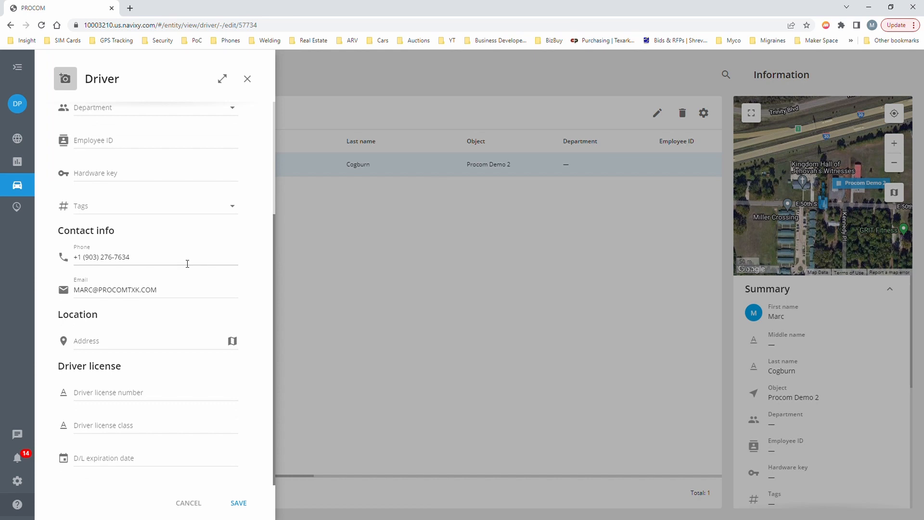
pyautogui.scroll(4, 185, 263)
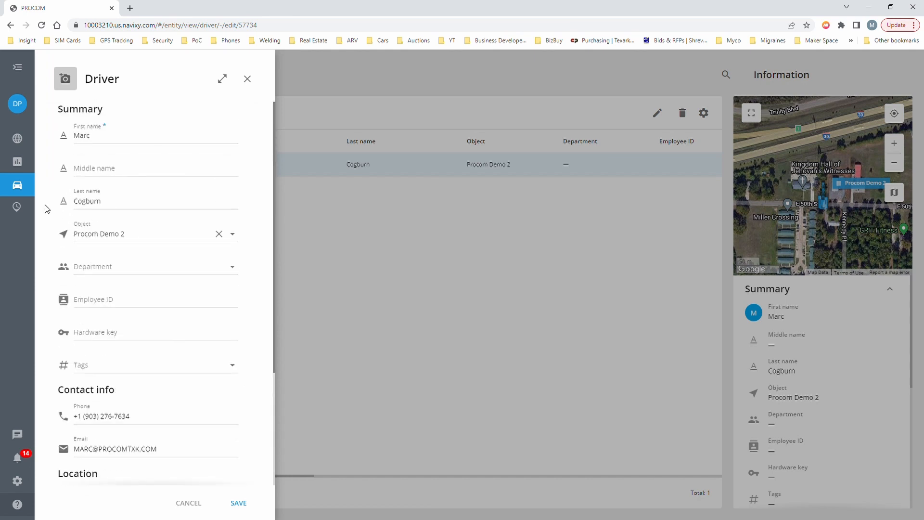
# View the driver journal and the eco driving report with its total penalty and rating charts.
pyautogui.moveTo(17, 185)
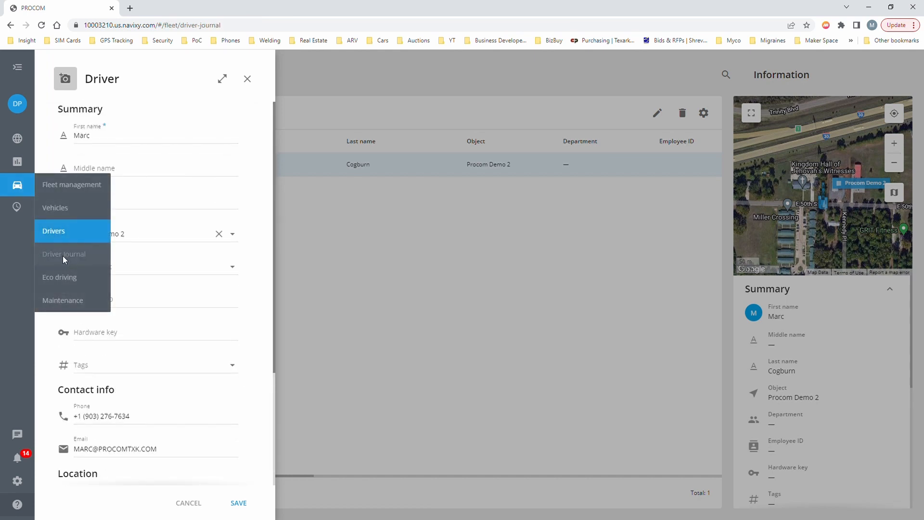
pyautogui.click(63, 255)
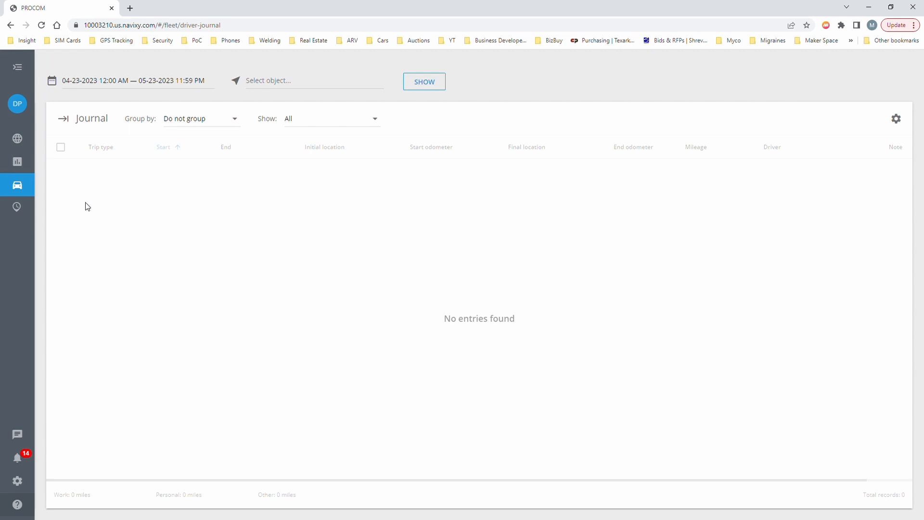
pyautogui.moveTo(19, 190)
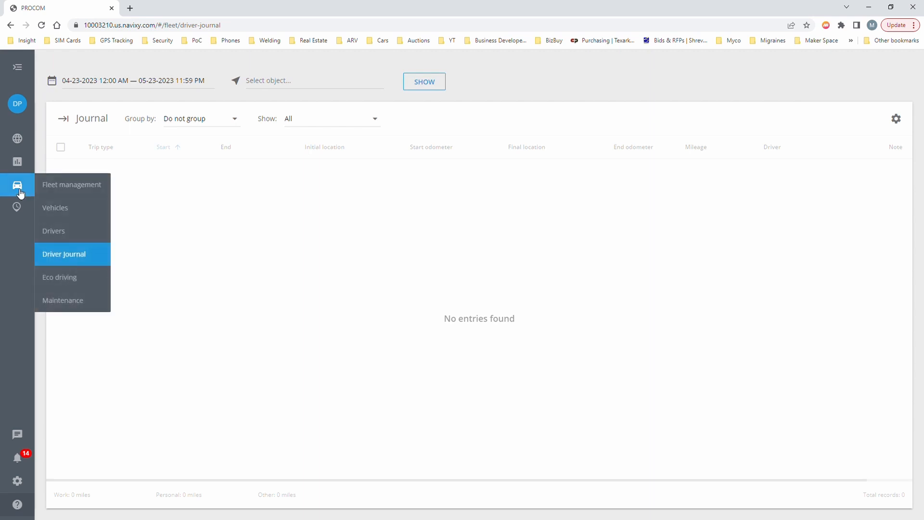
pyautogui.click(63, 279)
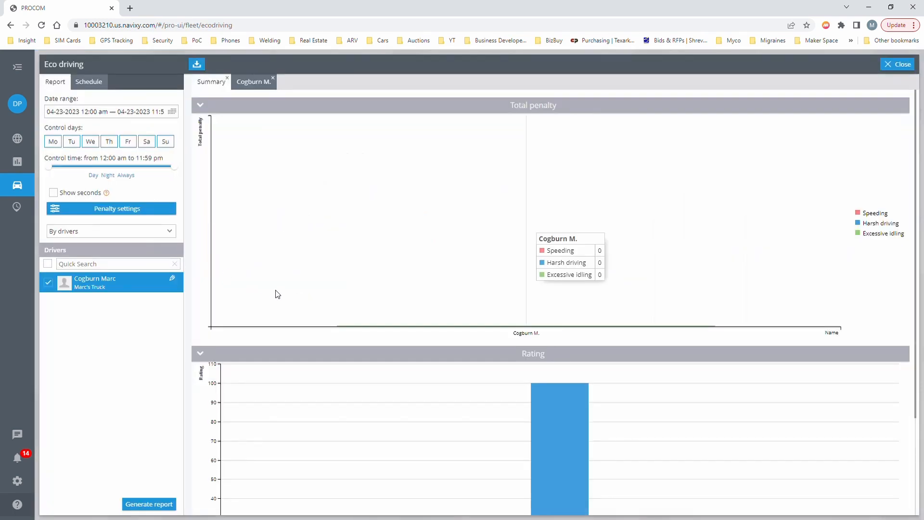
pyautogui.moveTo(916, 214); pyautogui.dragTo(911, 324)
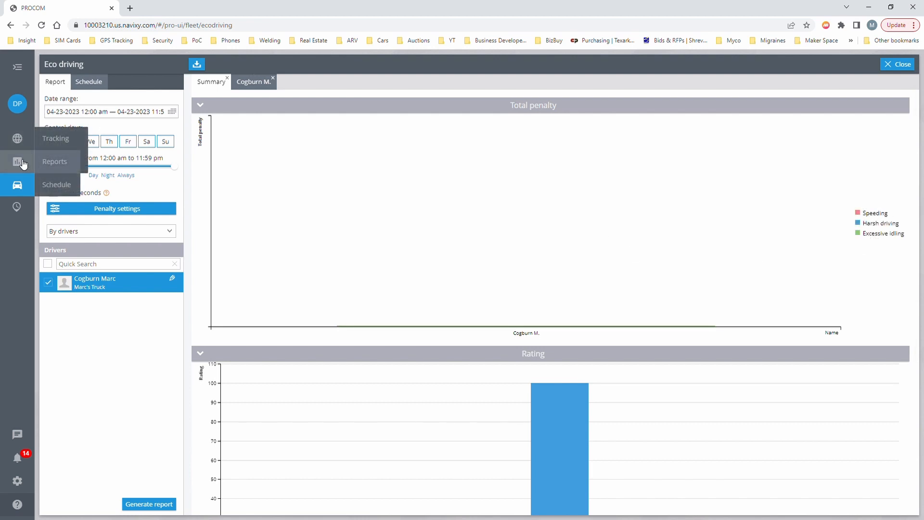
# Open the fleet's maintenance service works, examine the form for a new service work, and discard it.
pyautogui.moveTo(27, 186)
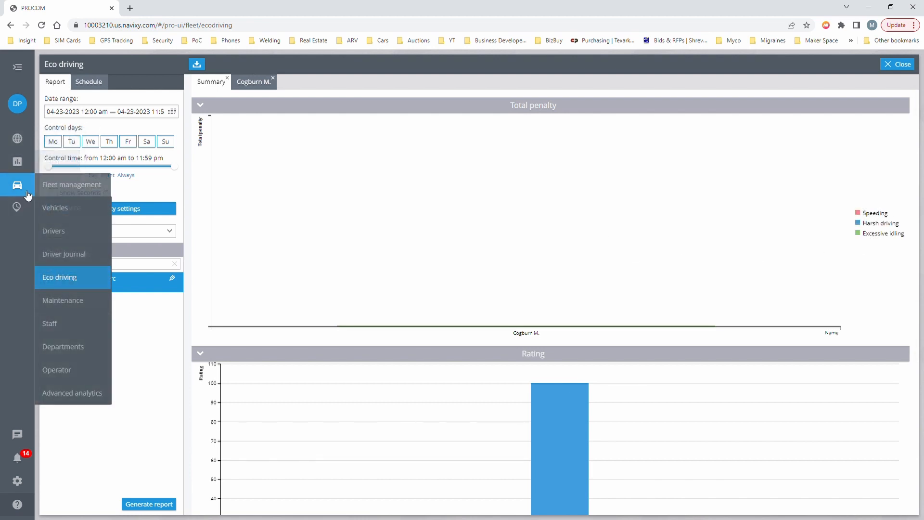
pyautogui.click(75, 300)
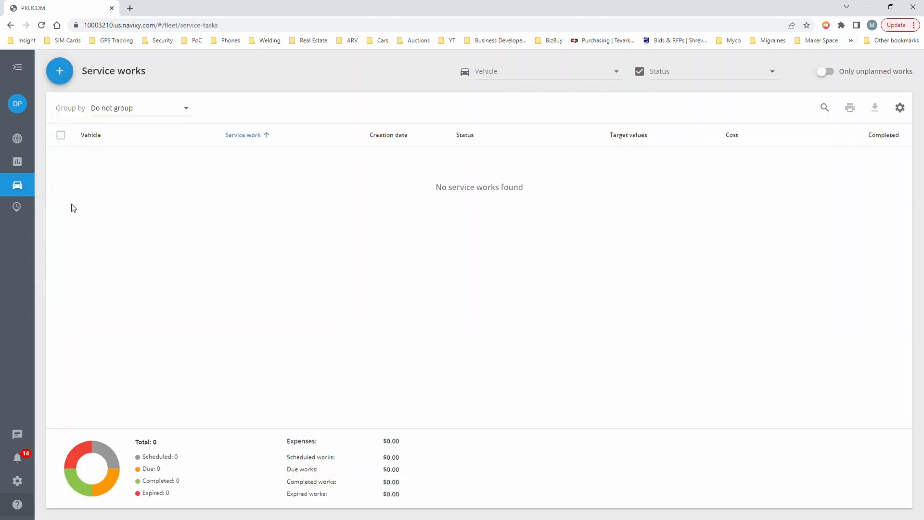
pyautogui.click(60, 71)
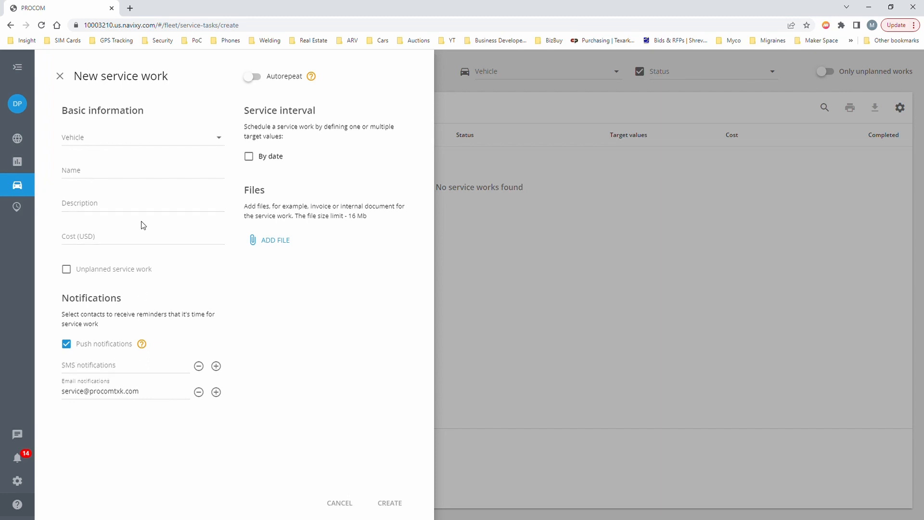
pyautogui.click(60, 76)
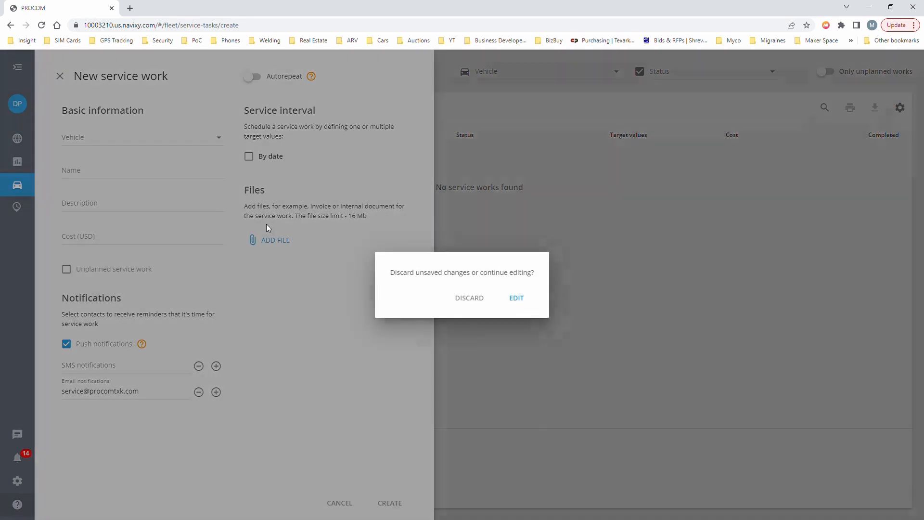
pyautogui.click(476, 301)
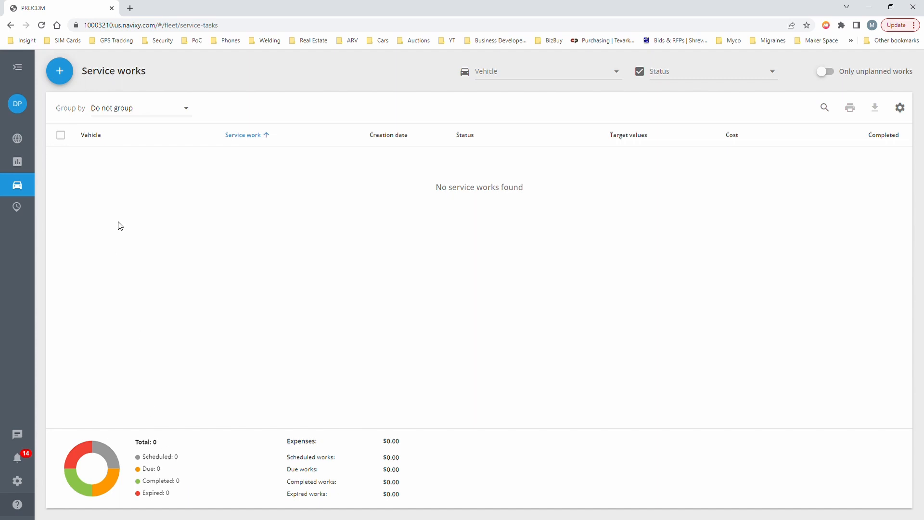
# Open the field service tasks and delete the second task in the list.
pyautogui.moveTo(17, 187)
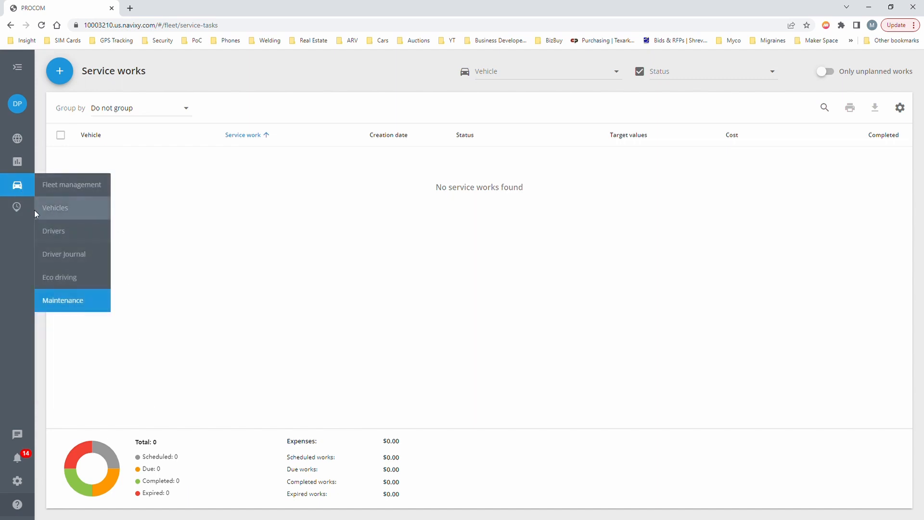
pyautogui.moveTo(16, 207)
pyautogui.click(28, 207)
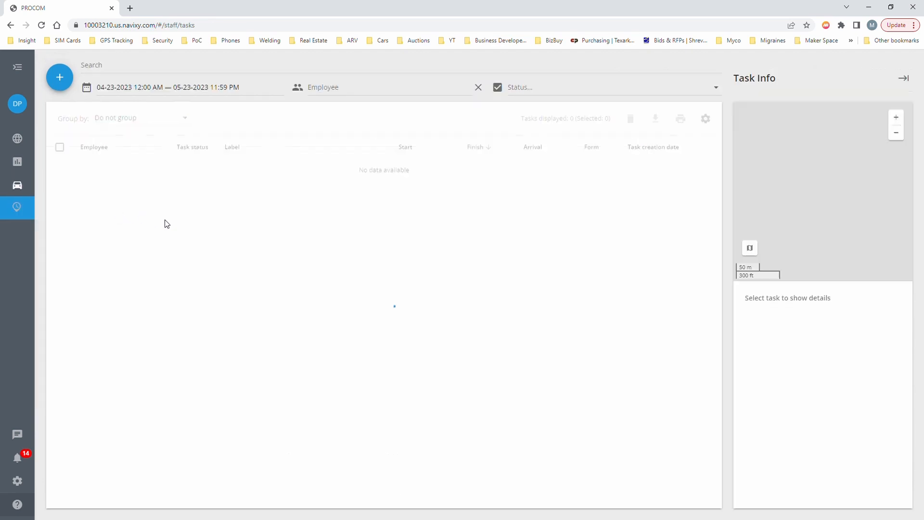
pyautogui.click(60, 194)
pyautogui.click(630, 119)
pyautogui.click(501, 297)
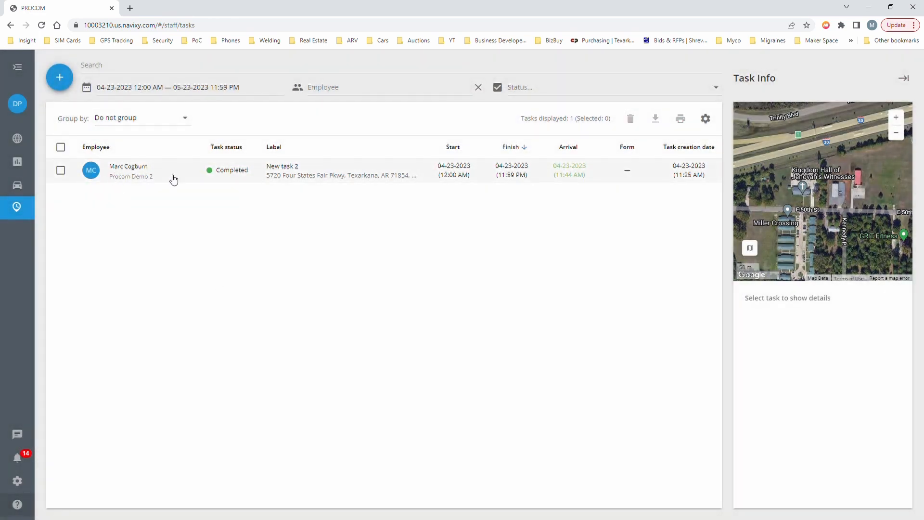
# View the details of the completed task New task 2 and open the recurring tasks.
pyautogui.click(270, 179)
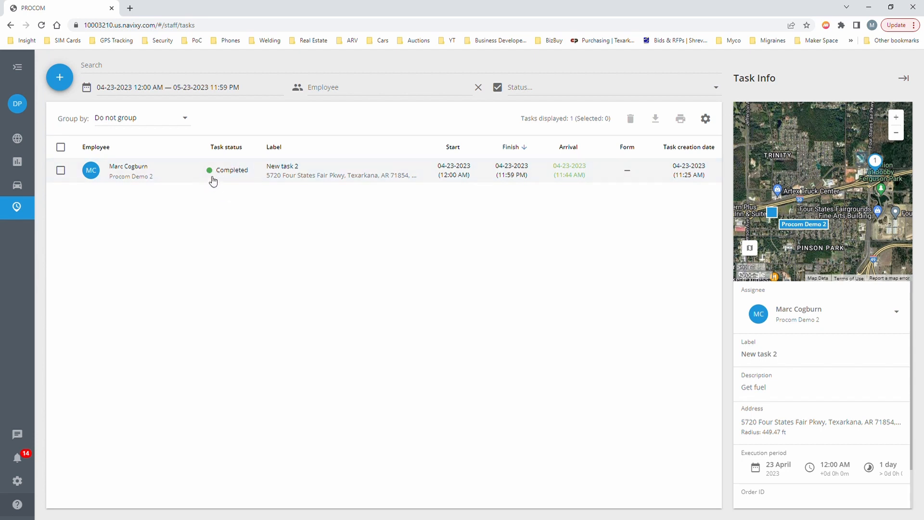
pyautogui.moveTo(34, 205)
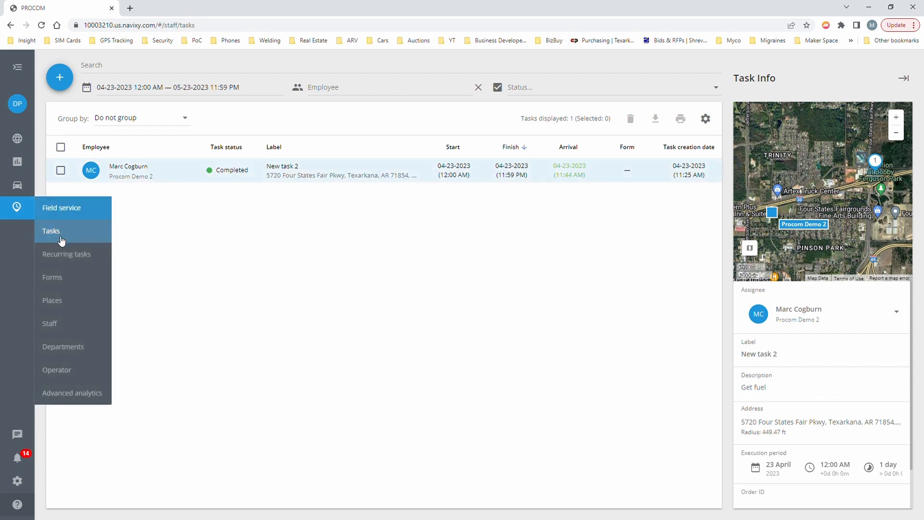
pyautogui.click(58, 254)
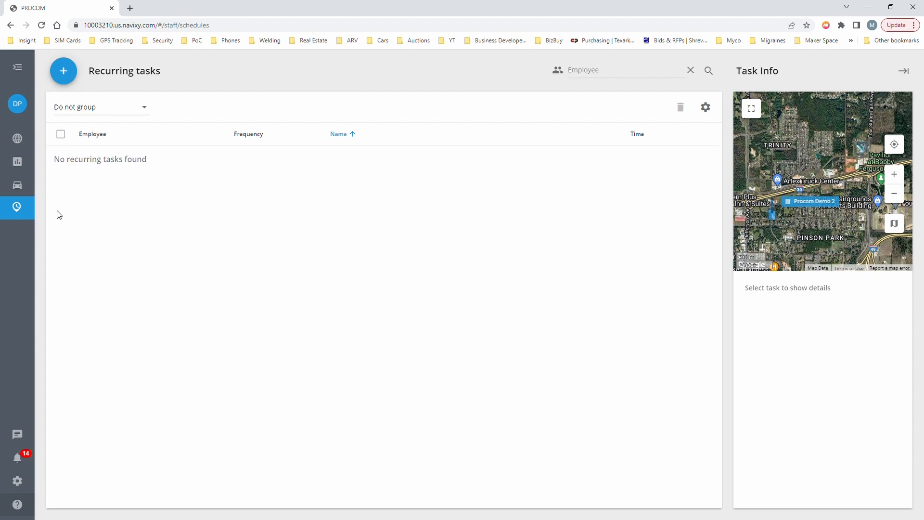
# View the field service forms, places, staff and departments in turn.
pyautogui.moveTo(18, 208)
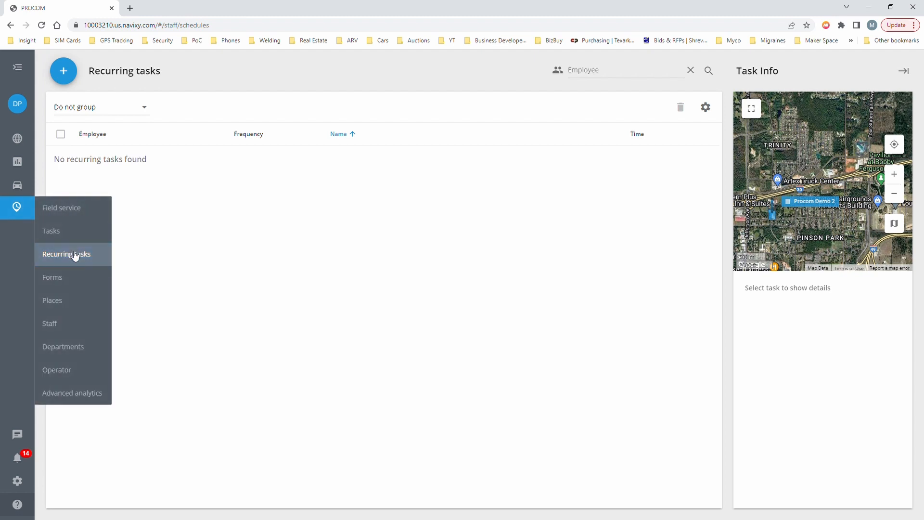
pyautogui.click(54, 279)
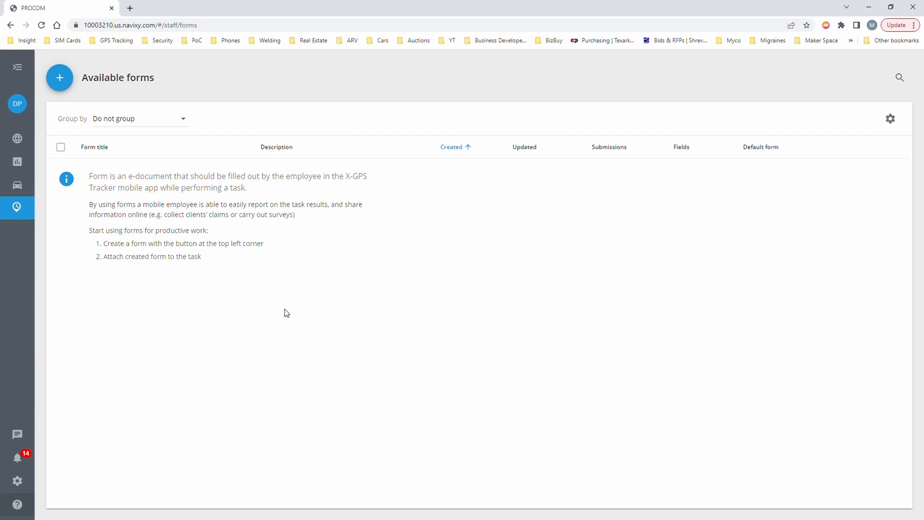
pyautogui.moveTo(34, 212)
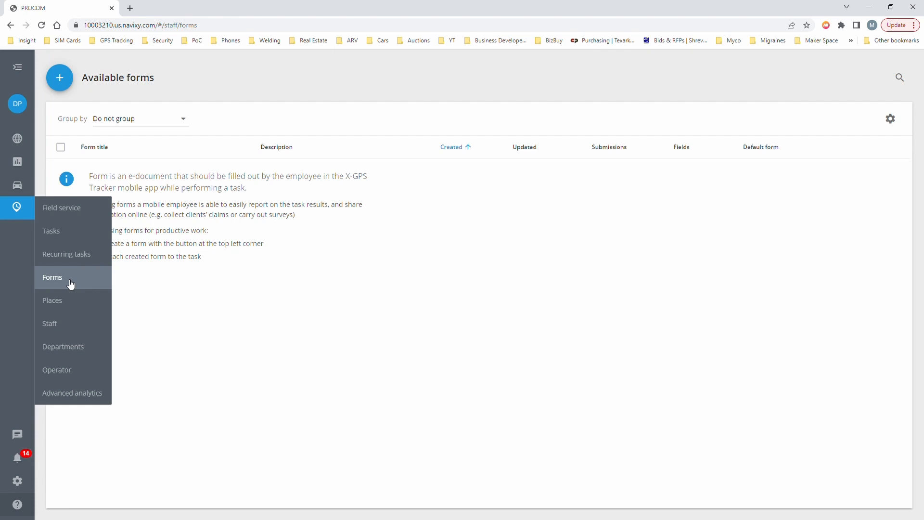
pyautogui.click(75, 304)
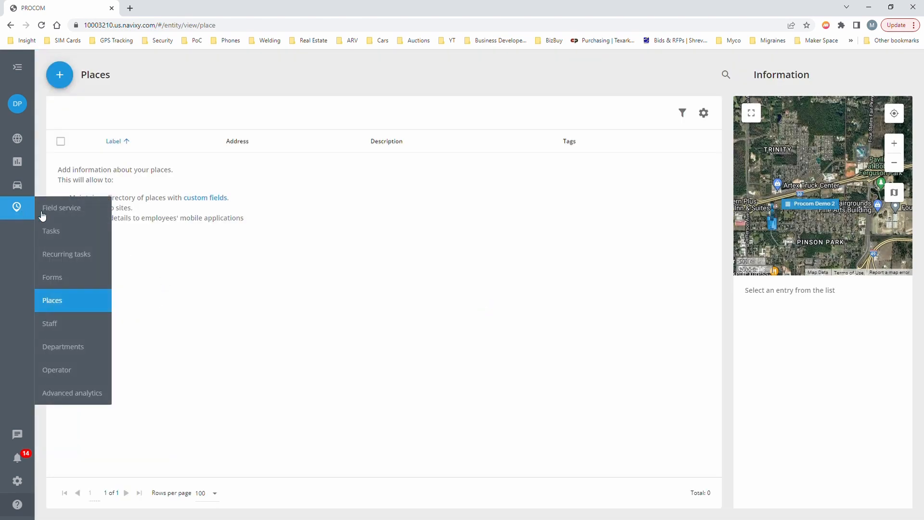
pyautogui.click(74, 322)
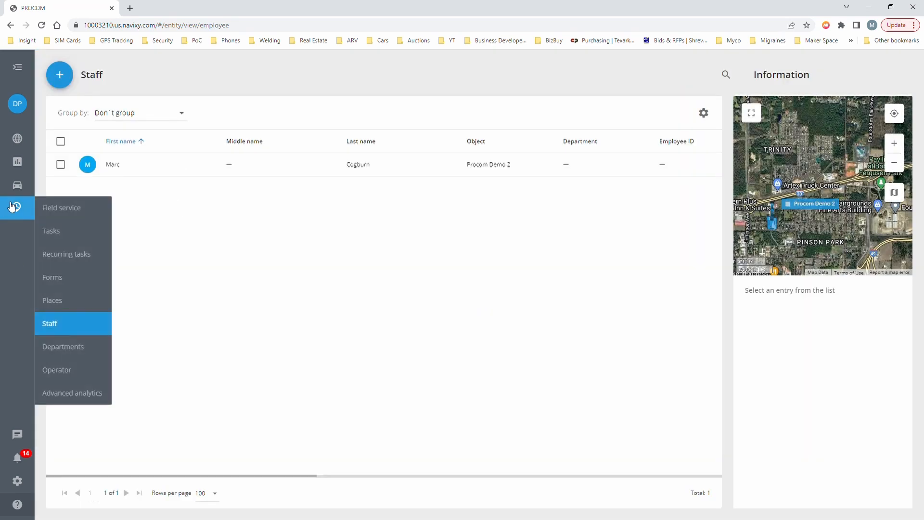
pyautogui.click(58, 345)
# Open the field service operator view, dismiss the reference point details and check the map's measuring options.
pyautogui.moveTo(23, 215)
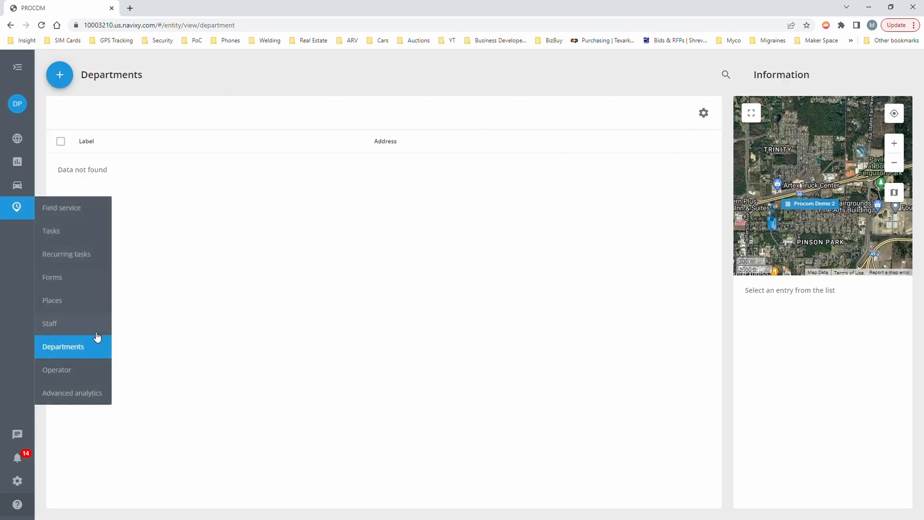
pyautogui.click(83, 376)
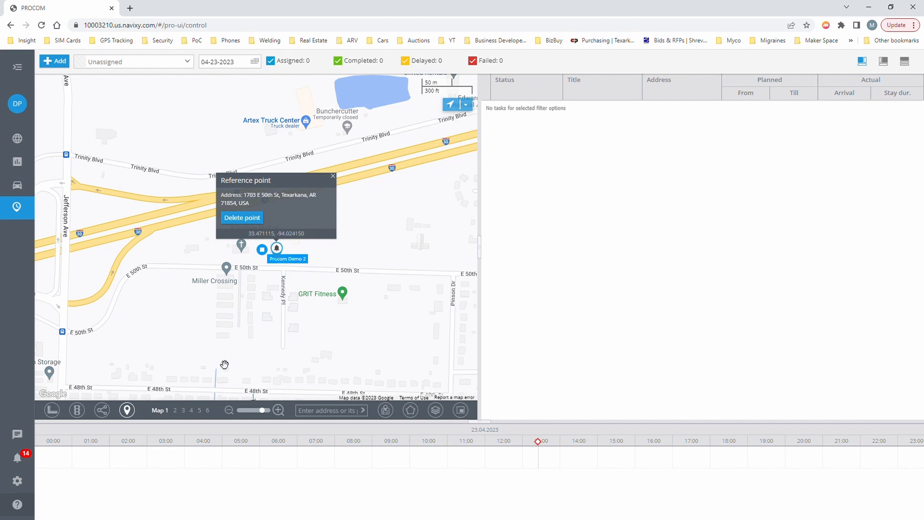
pyautogui.click(332, 176)
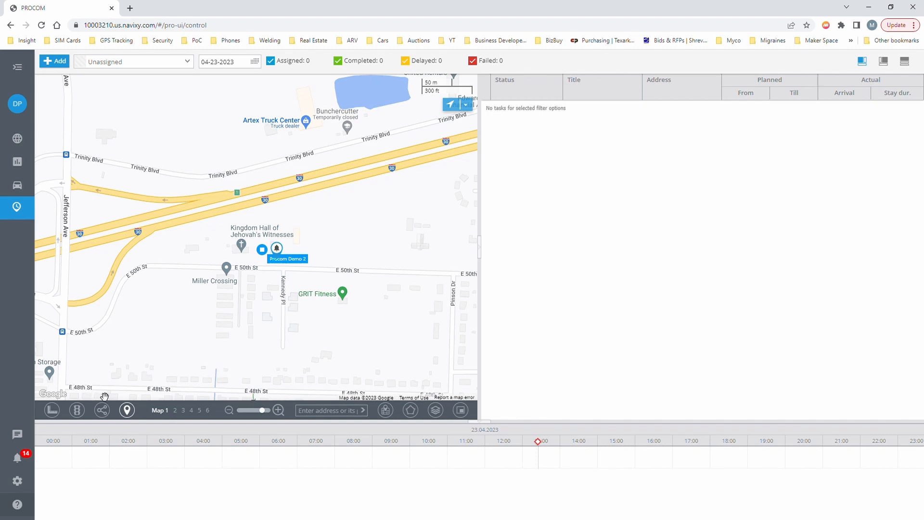
pyautogui.moveTo(60, 418)
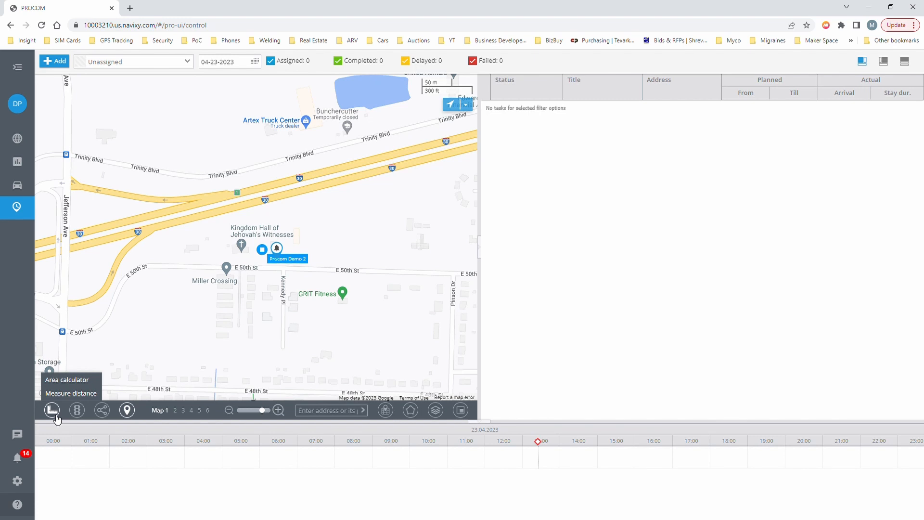
# Switch the operator map to the Map 6 satellite imagery and examine the area around Procom Demo 2.
pyautogui.click(207, 410)
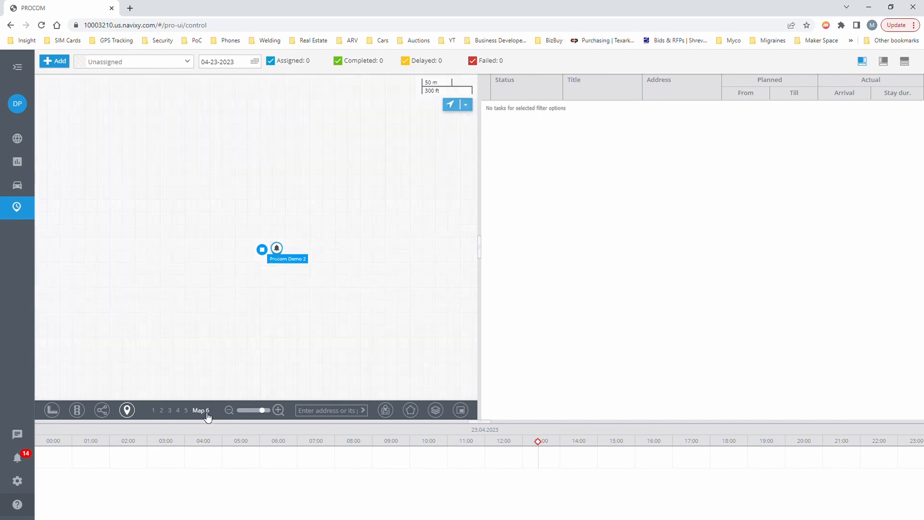
pyautogui.scroll(2, 246, 296)
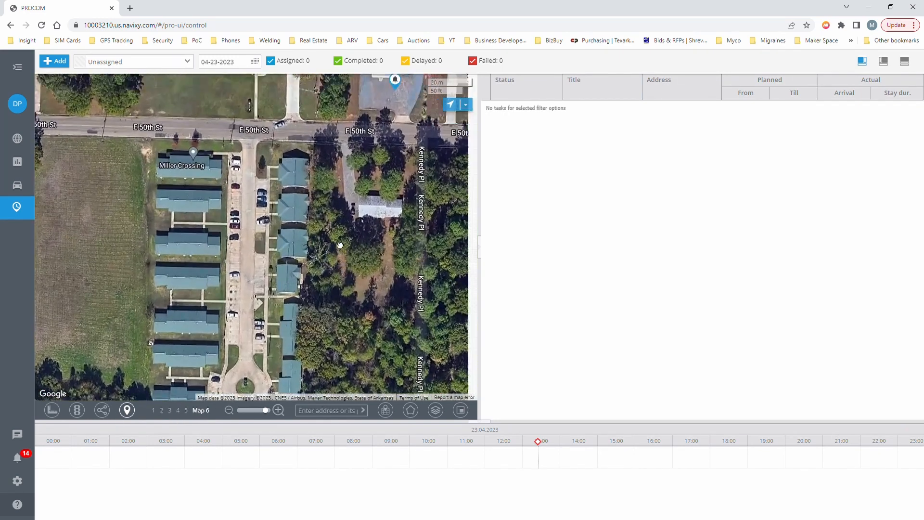
pyautogui.moveTo(331, 201); pyautogui.dragTo(218, 413)
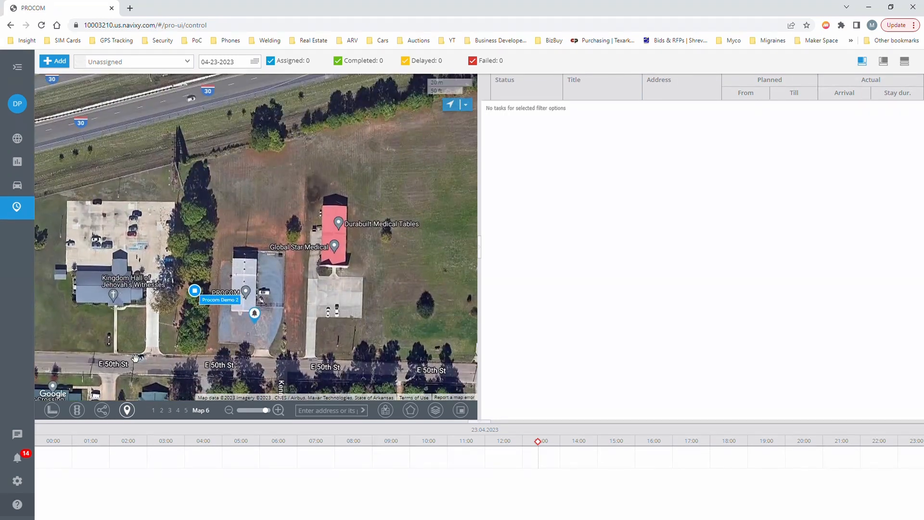
pyautogui.scroll(-2, 190, 219)
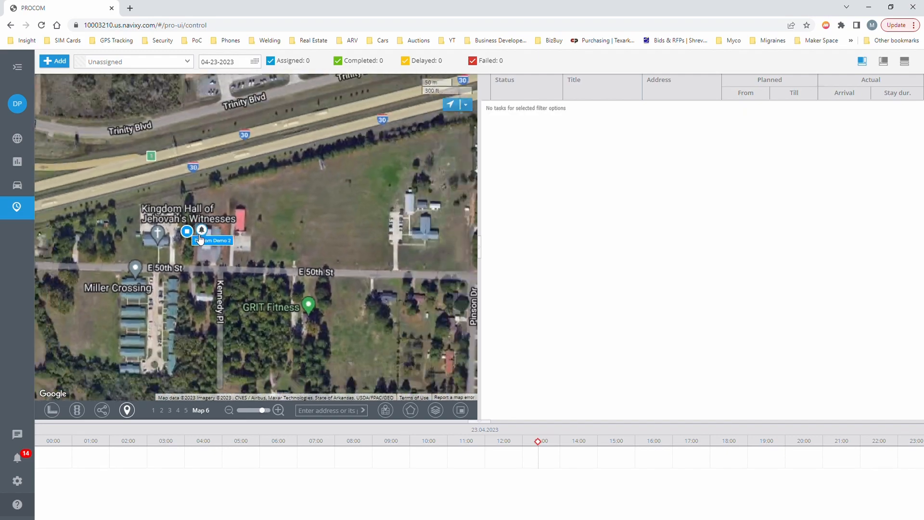
pyautogui.moveTo(195, 260); pyautogui.dragTo(310, 236)
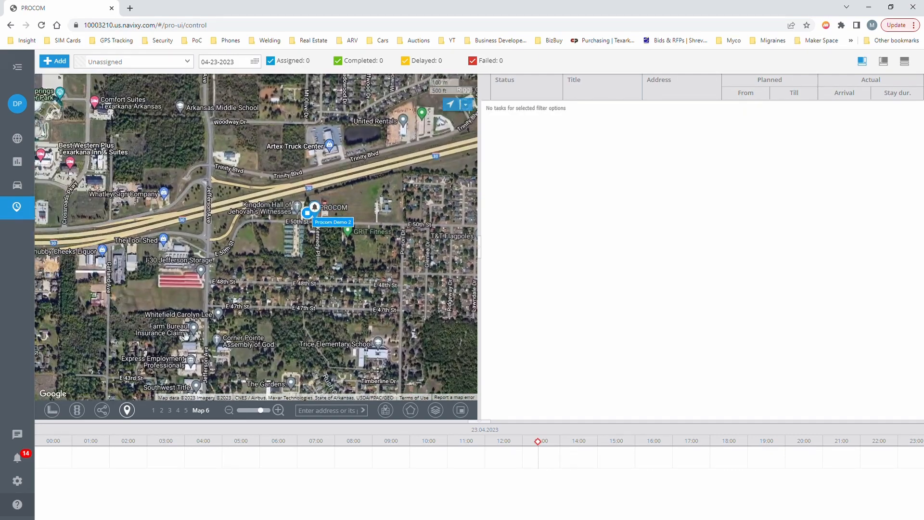
# Show traffic on the operator map and switch the base map back to Map 1.
pyautogui.click(83, 409)
pyautogui.scroll(-1, 244, 318)
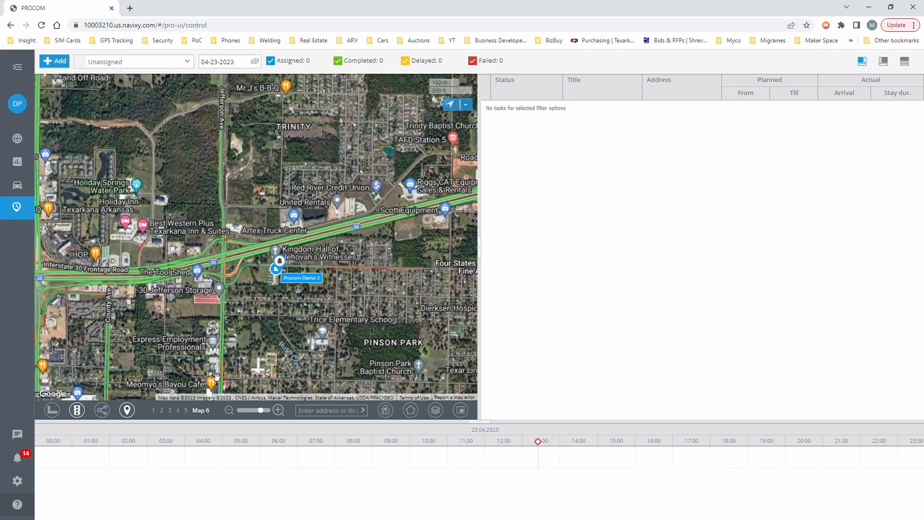
pyautogui.click(153, 411)
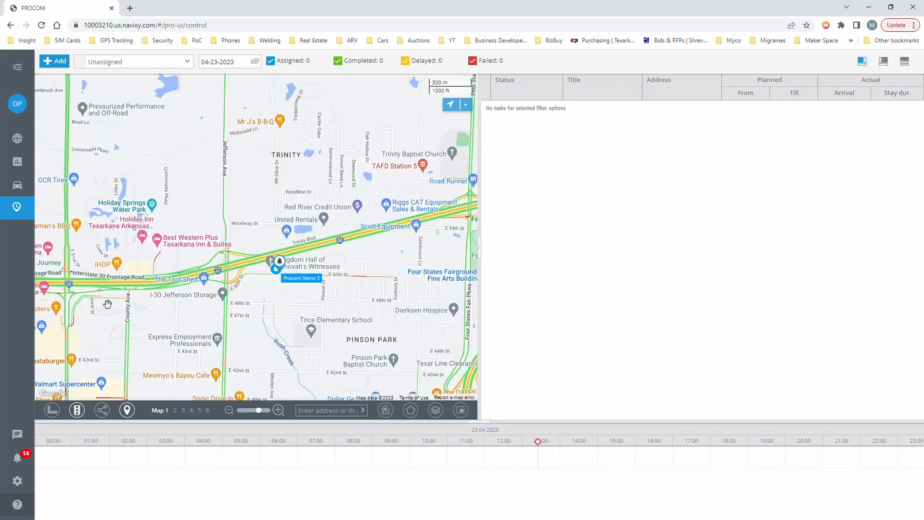
# Examine traffic around Texarkana and across the wider region, and turn off the traffic display.
pyautogui.scroll(-1, 190, 316)
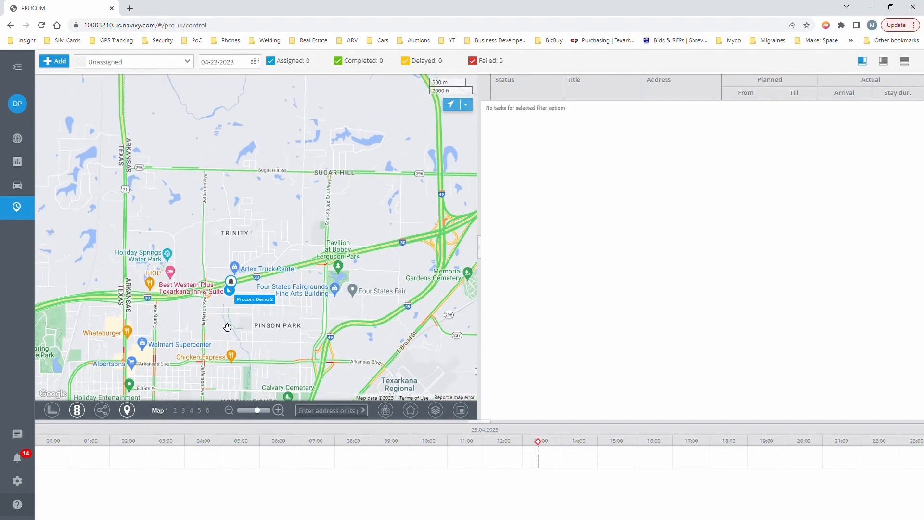
pyautogui.scroll(-3, 227, 327)
pyautogui.scroll(-3, 225, 326)
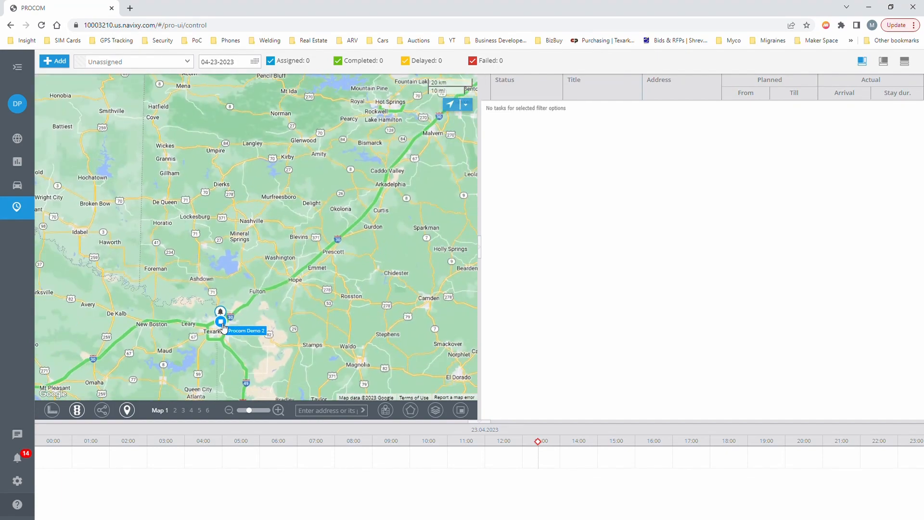
pyautogui.scroll(-3, 223, 326)
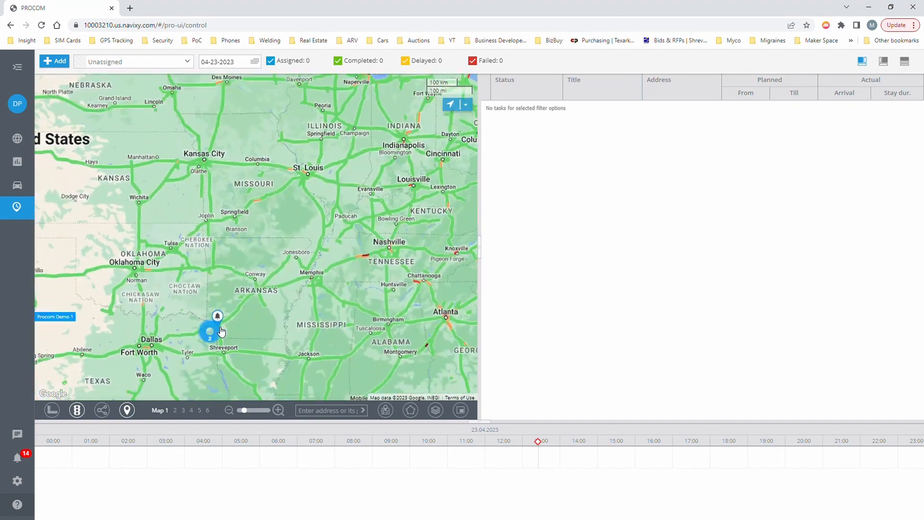
pyautogui.scroll(4, 219, 331)
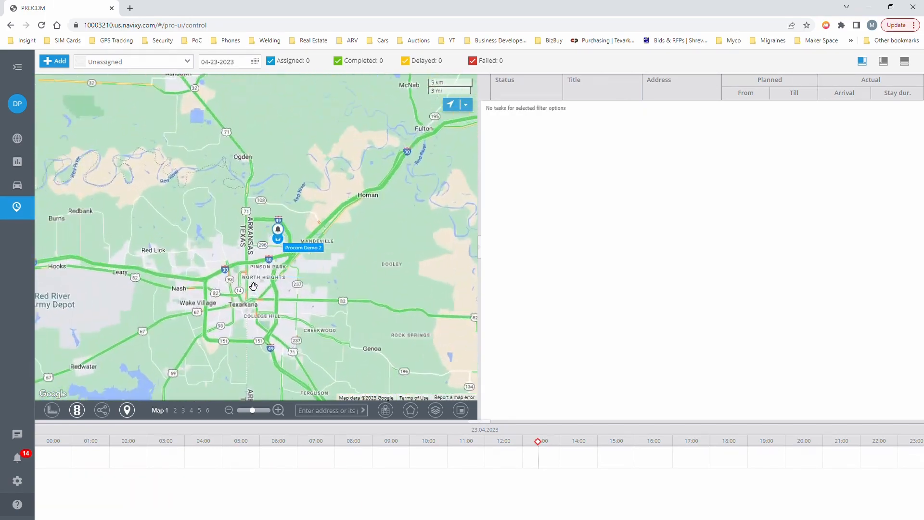
pyautogui.scroll(4, 365, 146)
pyautogui.moveTo(366, 146); pyautogui.dragTo(296, 256)
pyautogui.scroll(1, 320, 237)
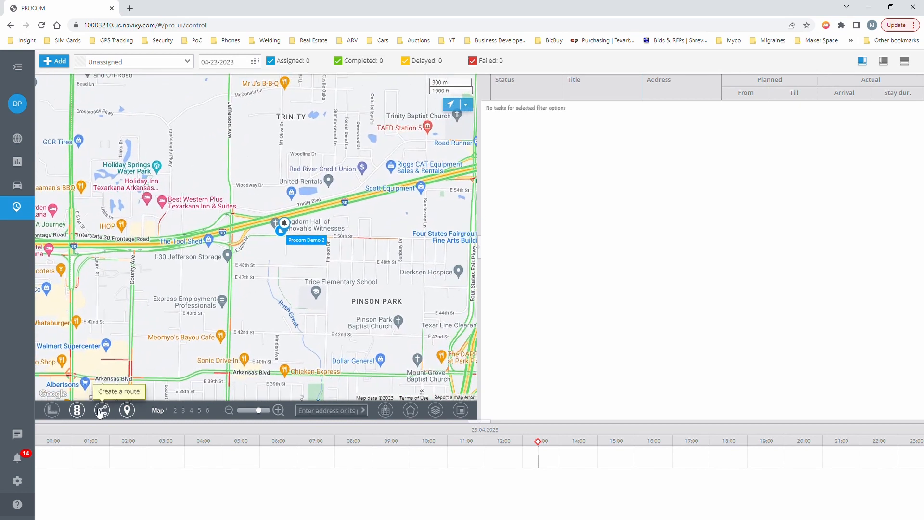
pyautogui.click(77, 409)
pyautogui.click(103, 410)
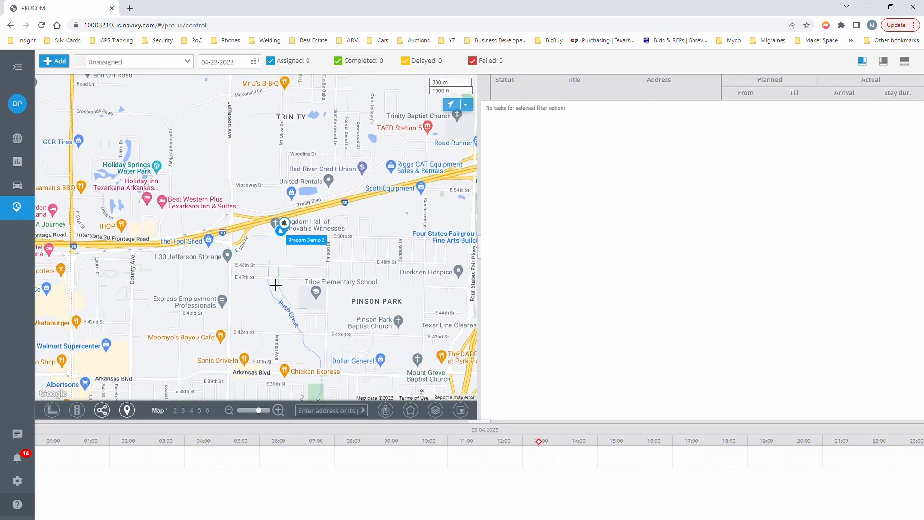
pyautogui.click(105, 411)
pyautogui.moveTo(369, 277); pyautogui.dragTo(273, 304)
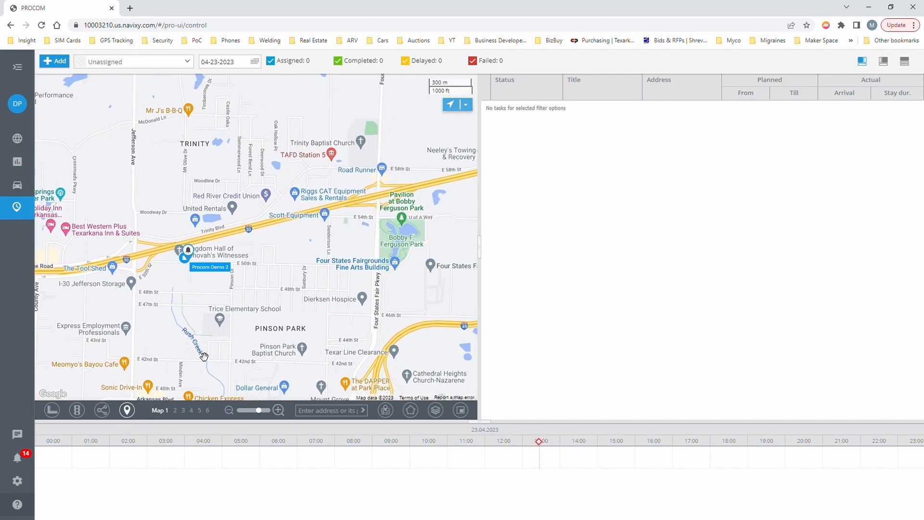
# Begin a route on the operator map with its start point just north of the PROCOM marker.
pyautogui.click(102, 410)
pyautogui.scroll(1, 184, 262)
pyautogui.scroll(1, 184, 263)
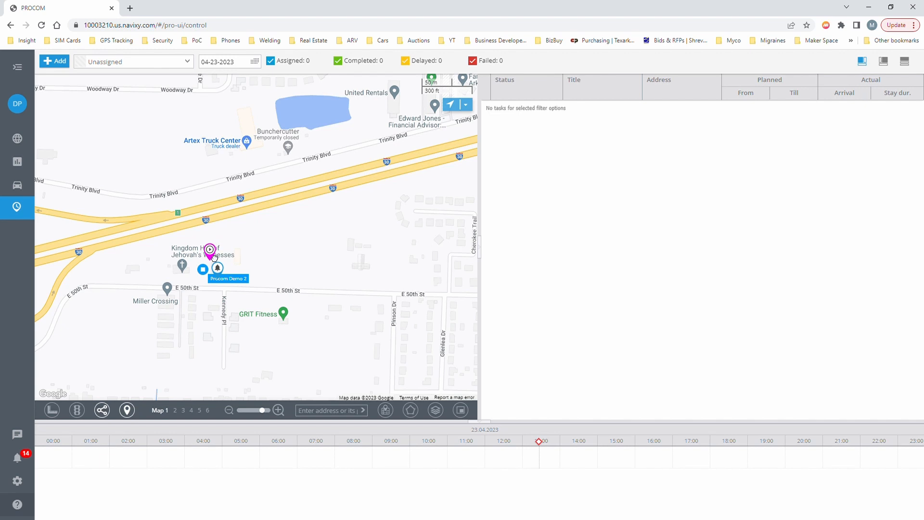
pyautogui.scroll(1, 210, 251)
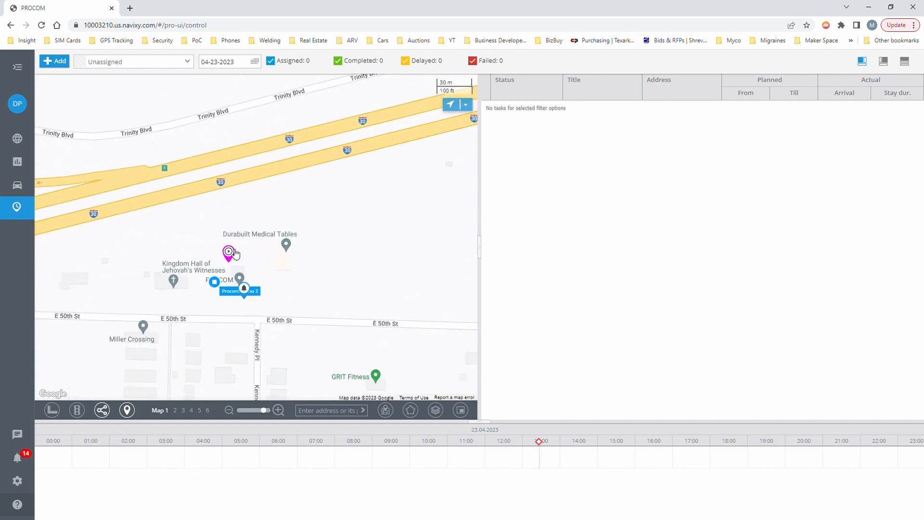
pyautogui.moveTo(228, 253); pyautogui.dragTo(237, 255)
# Set the route's end point at Road Runner on Four States Fair Parkway.
pyautogui.scroll(-1, 317, 267)
pyautogui.scroll(-3, 317, 267)
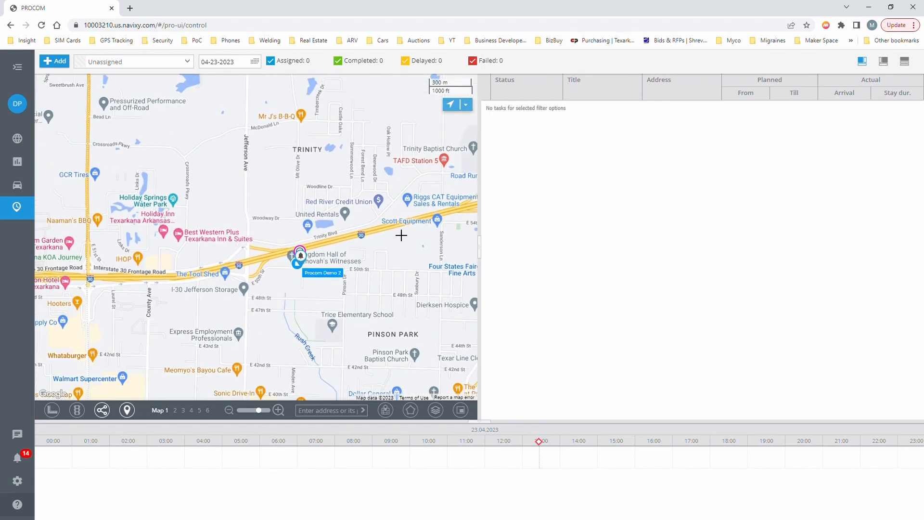
pyautogui.moveTo(460, 218); pyautogui.dragTo(393, 221)
pyautogui.click(398, 215)
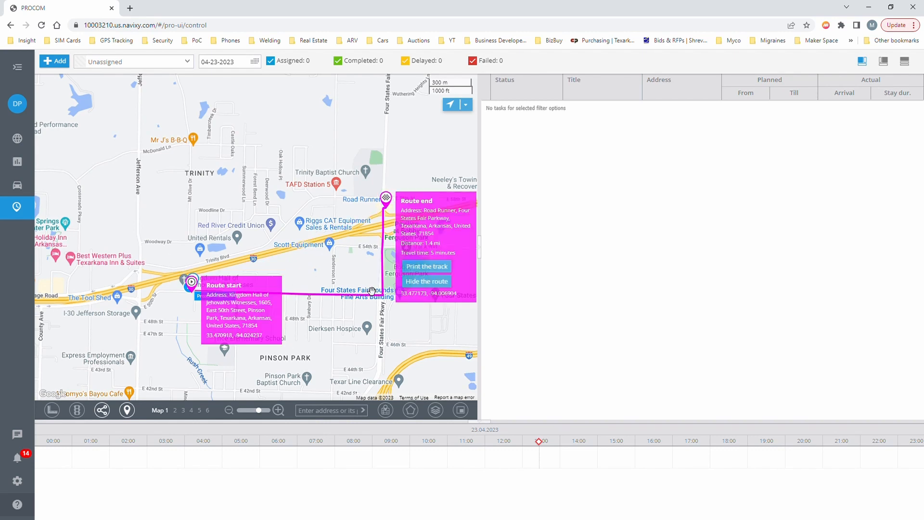
# Create a single task from the map near University of Arkansas - Texarkana and title it "gas".
pyautogui.rightClick(415, 239)
pyautogui.click(406, 195)
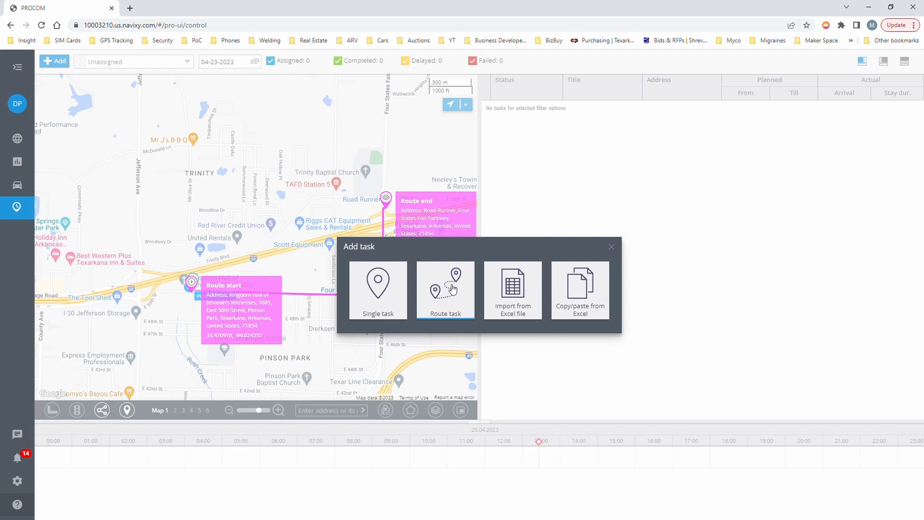
pyautogui.click(388, 281)
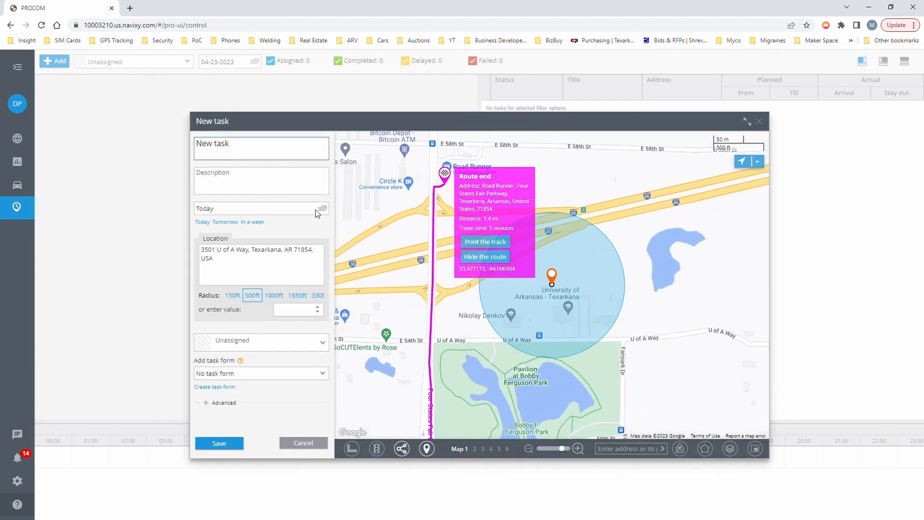
pyautogui.write('gA')
pyautogui.press('BackSpace')
pyautogui.press('BackSpace')
pyautogui.press('Delete')
pyautogui.press('Delete')
pyautogui.press('Delete')
pyautogui.press('Delete')
pyautogui.press('Delete')
pyautogui.press('Delete')
pyautogui.press('Delete')
pyautogui.press('Delete')
pyautogui.write('gas')
# Enter "get gas" as the task's description.
pyautogui.click(231, 191)
pyautogui.write('gET')
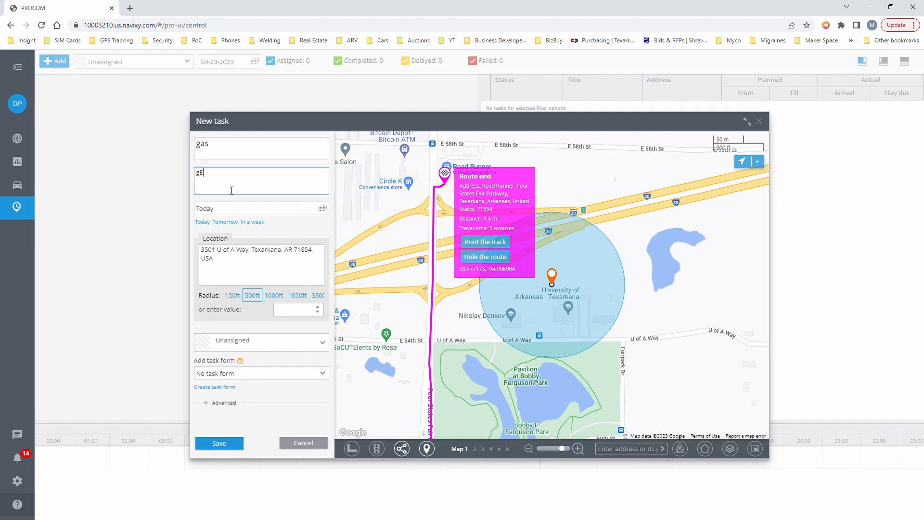
pyautogui.press('BackSpace')
pyautogui.press('BackSpace')
pyautogui.press('BackSpace')
pyautogui.write('get')
pyautogui.write(' gat')
pyautogui.write('s')
# Move the task's location marker to Road Runner on Four States Fair Parkway and set its radius to 150 ft.
pyautogui.moveTo(447, 179)
pyautogui.mouseDown()
pyautogui.moveTo(459, 189)
pyautogui.moveTo(450, 183)
pyautogui.mouseUp()
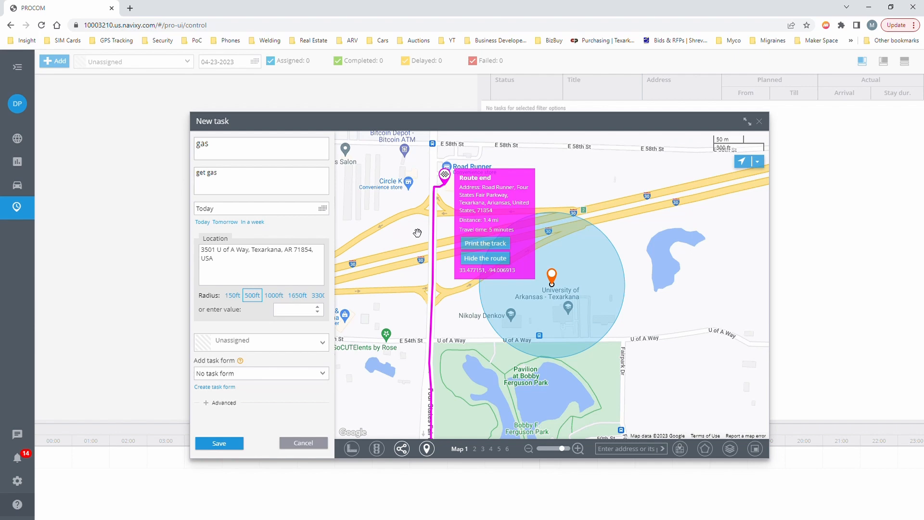
pyautogui.scroll(1, 414, 227)
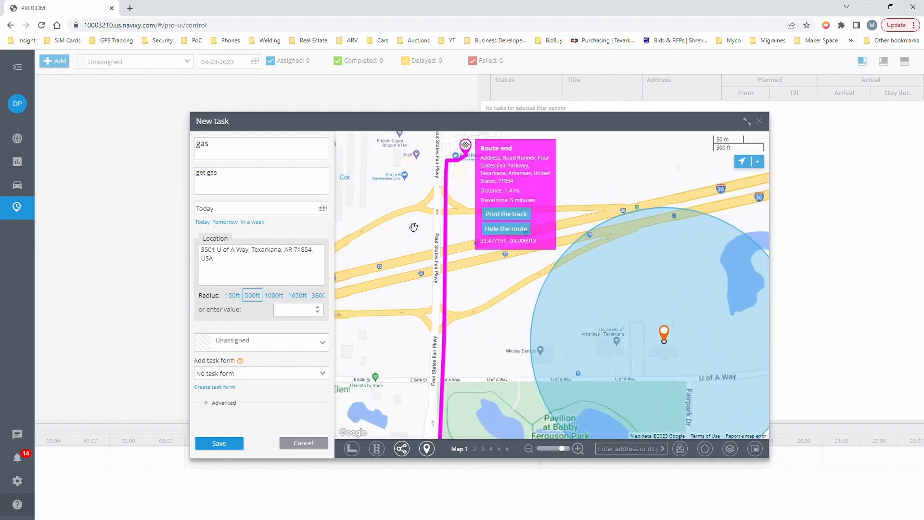
pyautogui.scroll(-1, 414, 227)
pyautogui.moveTo(552, 281); pyautogui.dragTo(444, 185)
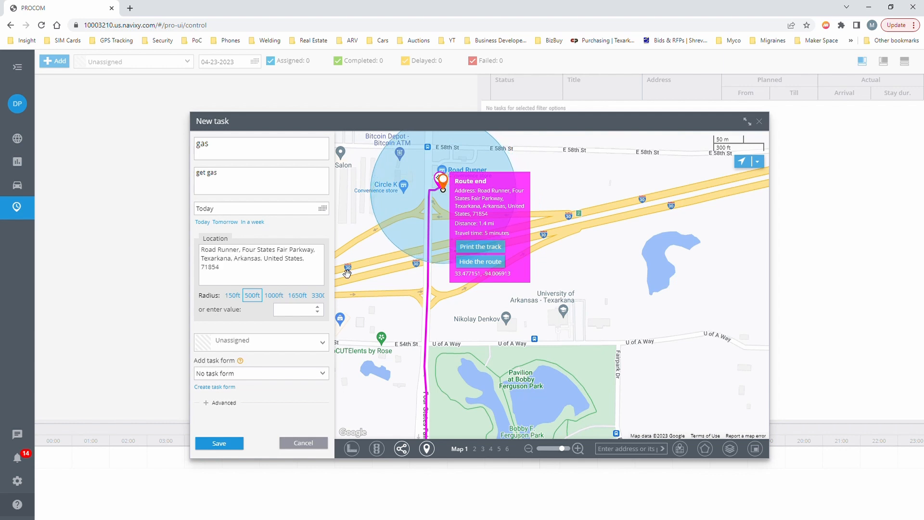
pyautogui.click(232, 295)
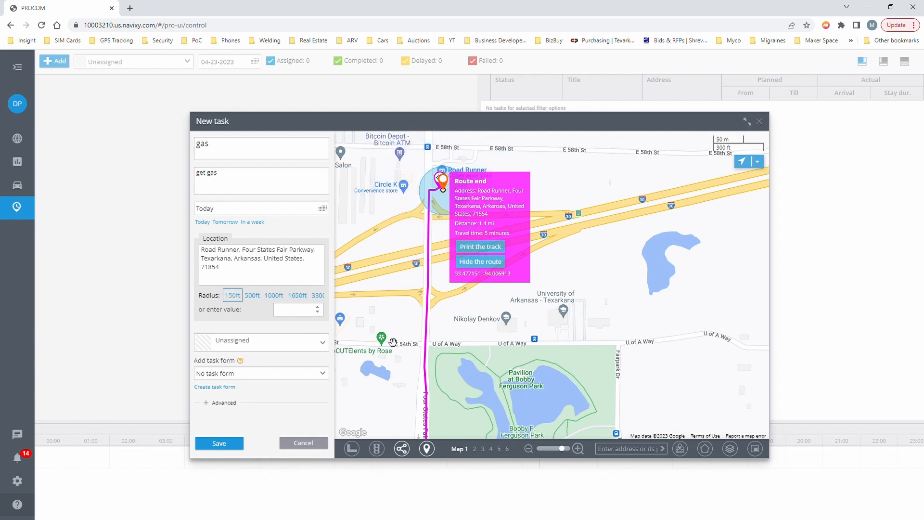
# Assign the gas task to the employee linked to Procom Demo 2 and save it.
pyautogui.click(323, 342)
pyautogui.click(279, 413)
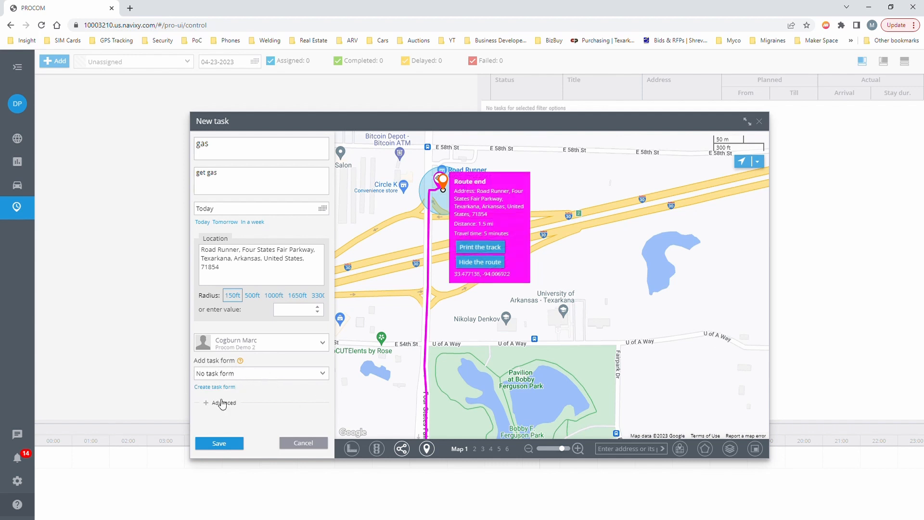
pyautogui.click(229, 447)
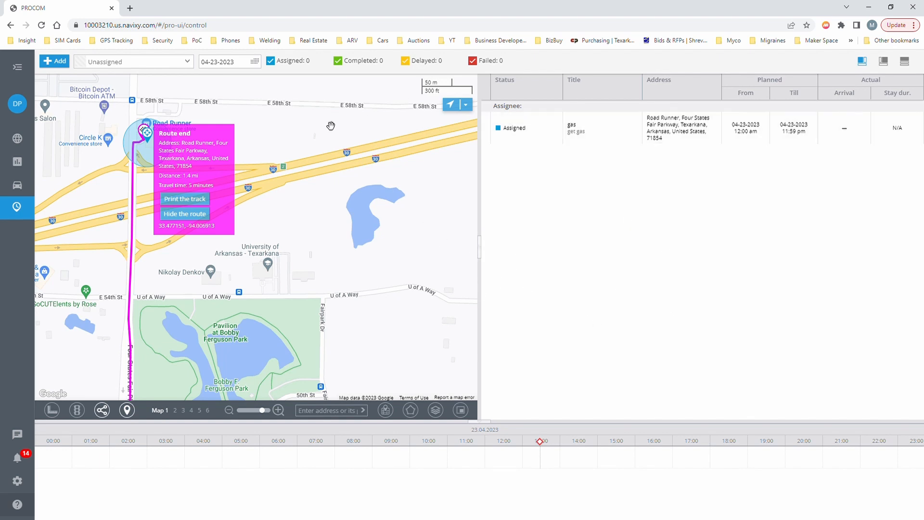
# View the available methods for adding a task, and close the selection without choosing one.
pyautogui.click(58, 61)
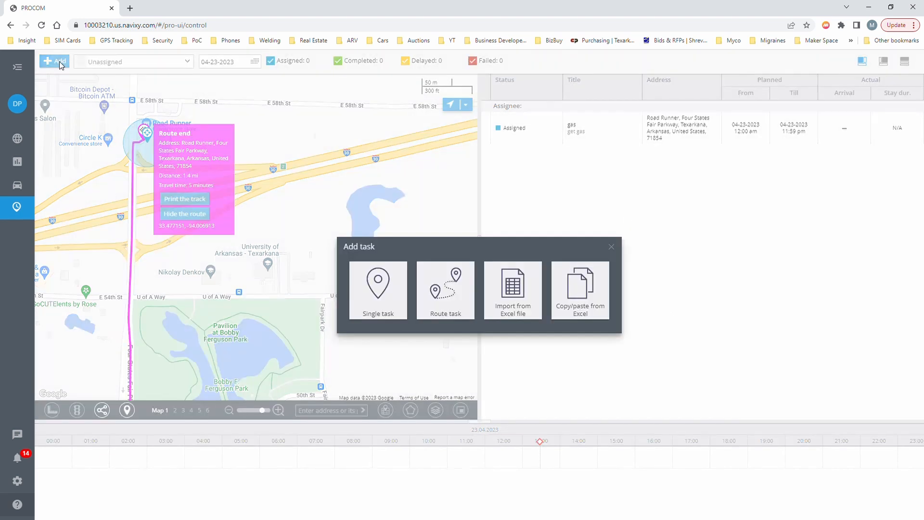
pyautogui.click(612, 247)
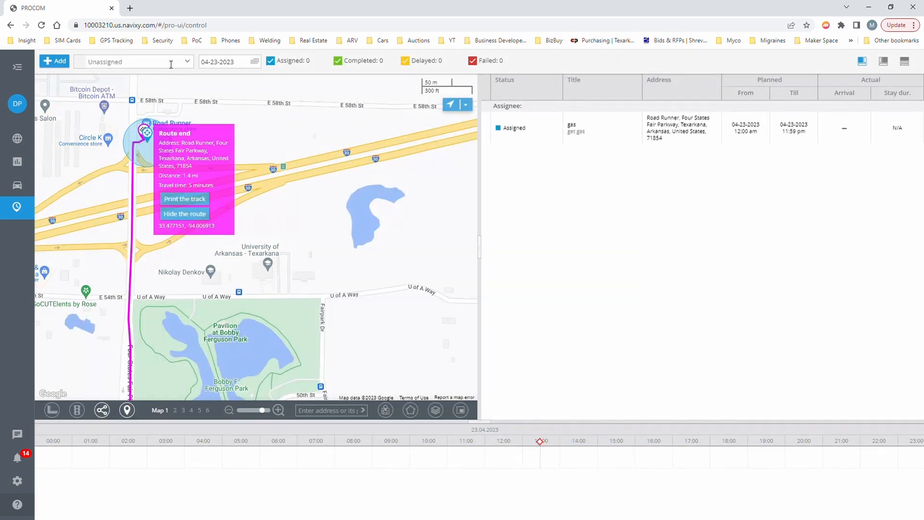